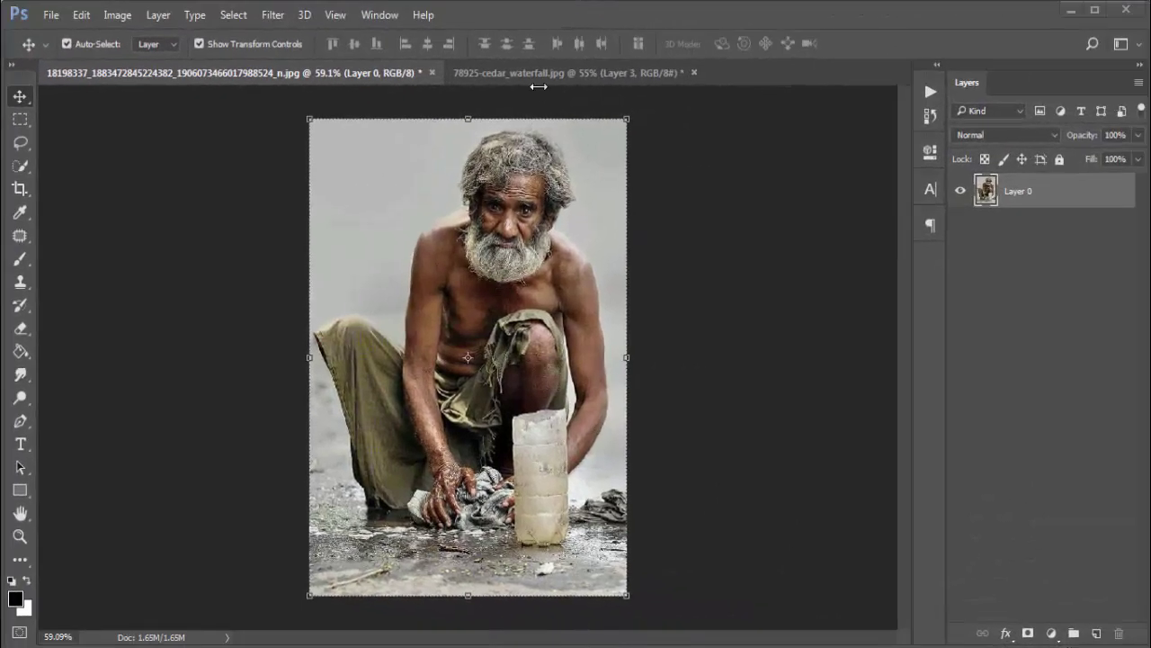
Step: View 78925-cedar_waterfall.jpg, return to the old man portrait, and select the Pen tool
click(537, 79)
click(526, 79)
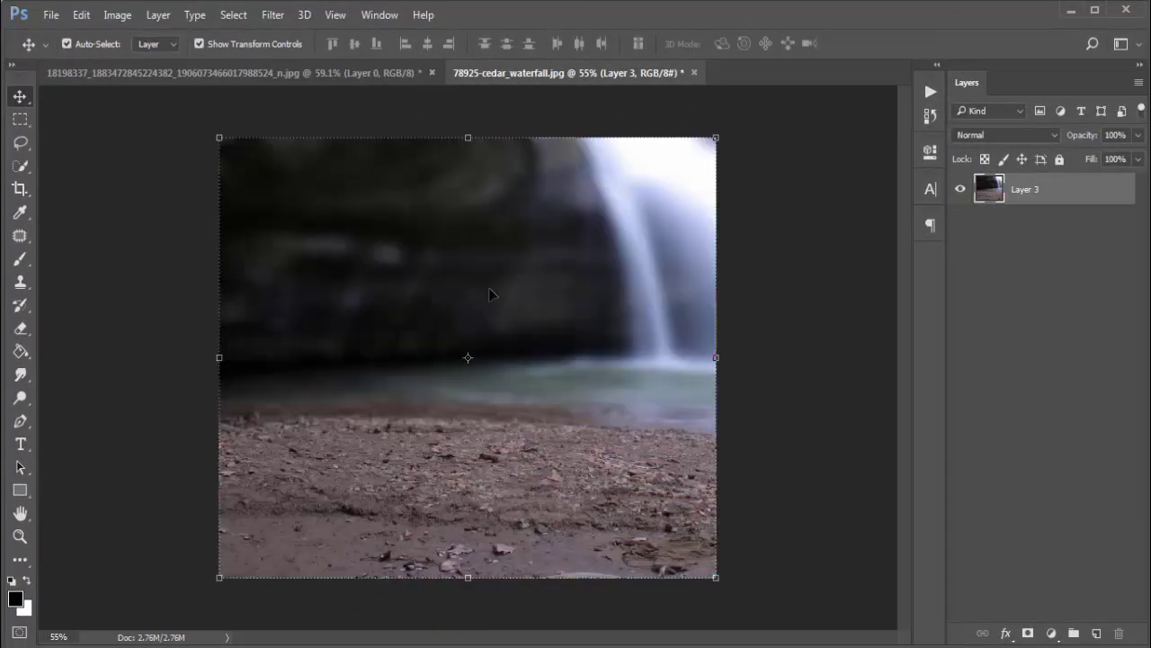
click(325, 79)
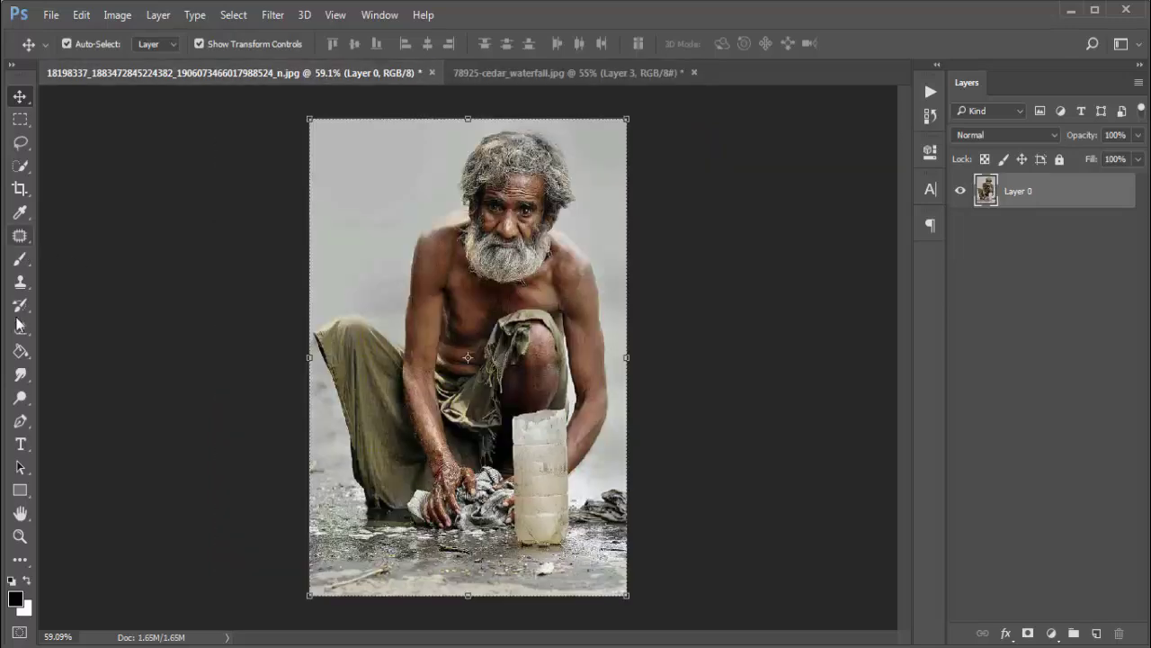
click(21, 421)
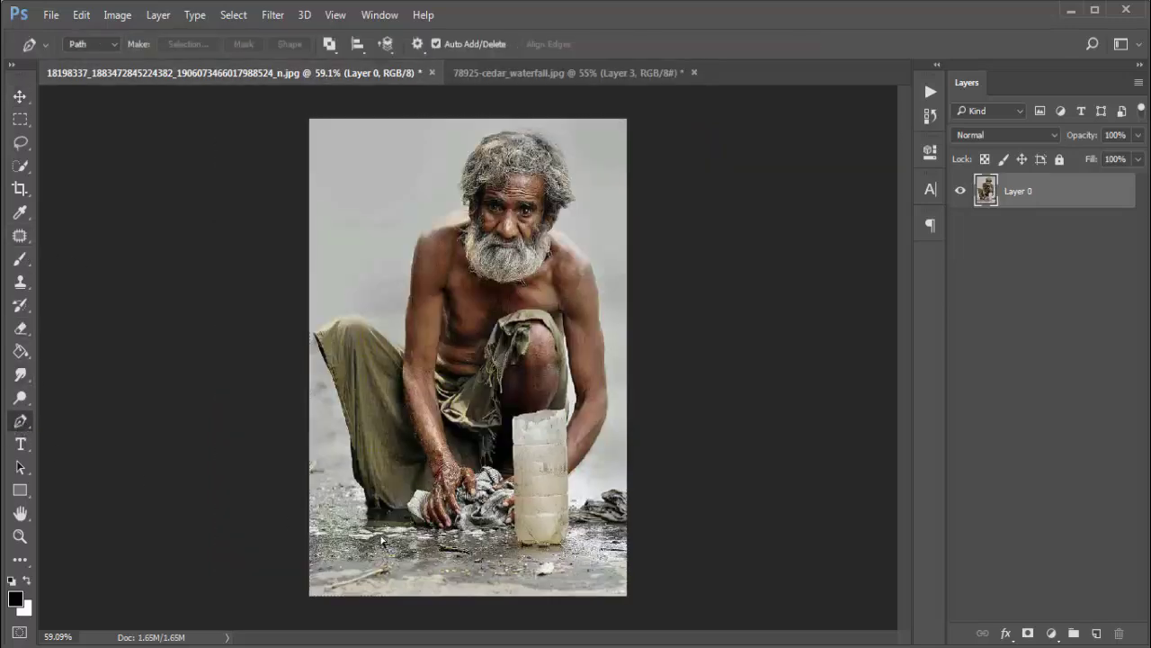
Step: Zoom in and pan along the cloth edge where the outline will start
scroll(368, 513, up, 2)
scroll(369, 513, up, 2)
scroll(369, 513, up, 2)
scroll(206, 513, left, 3)
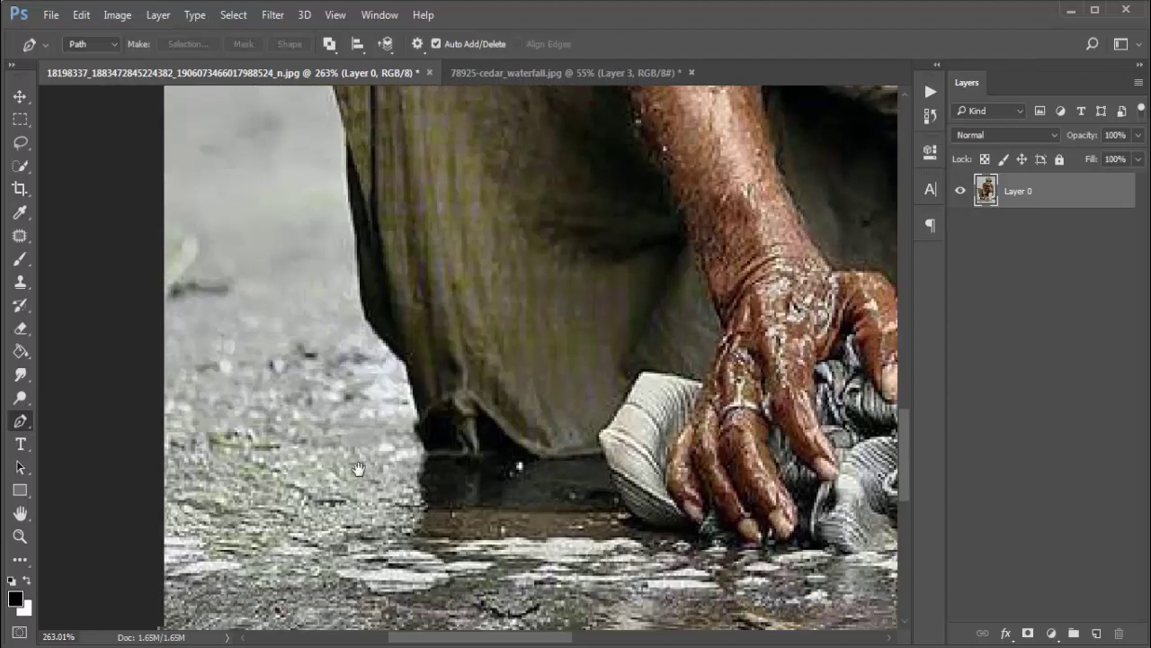
scroll(144, 477, left, 2)
scroll(144, 476, down, 2)
scroll(443, 417, up, 2)
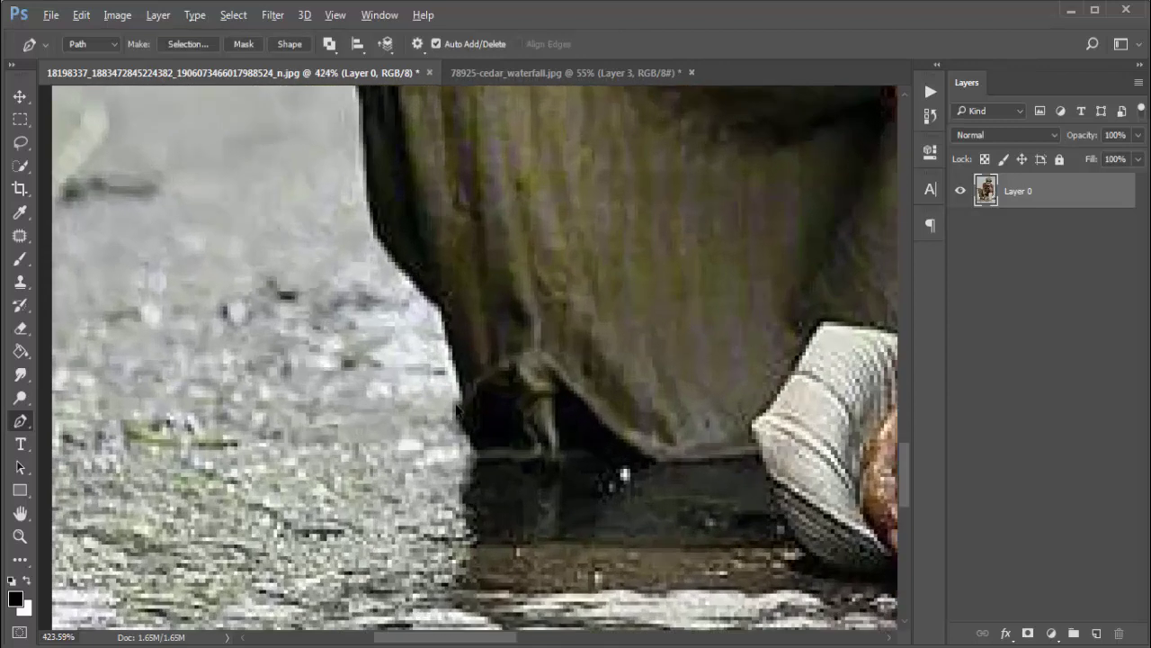
scroll(445, 416, up, 2)
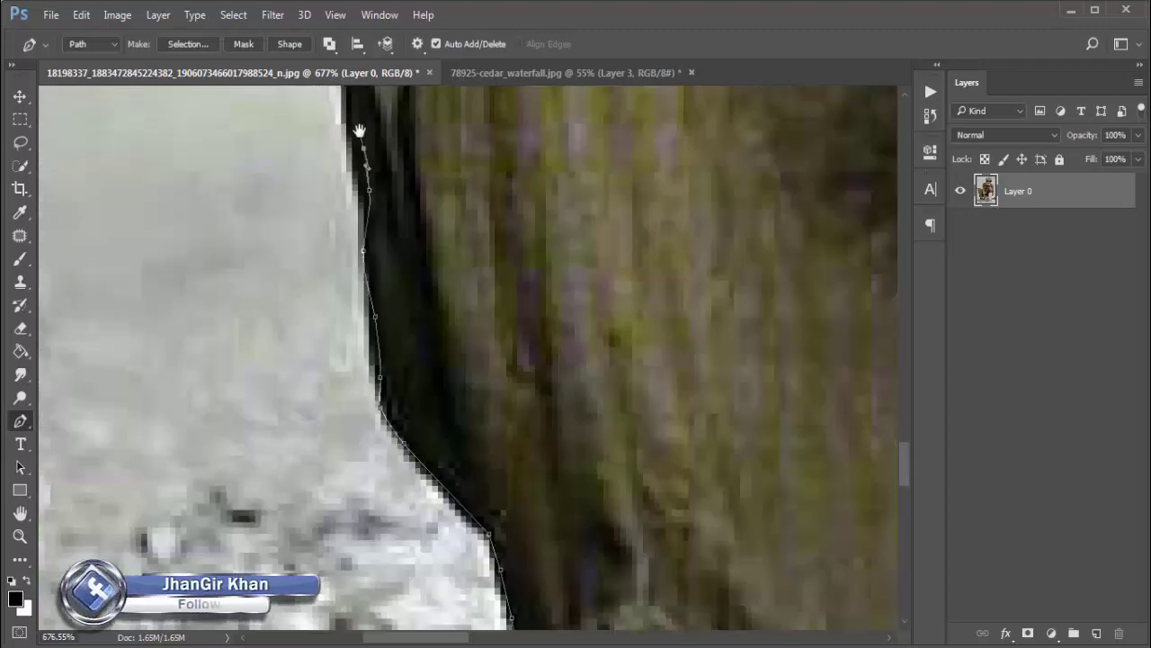
drag(359, 131, 352, 337)
mouse_move(336, 147)
mouse_down()
mouse_move(401, 257)
mouse_move(421, 369)
mouse_up()
drag(335, 160, 353, 353)
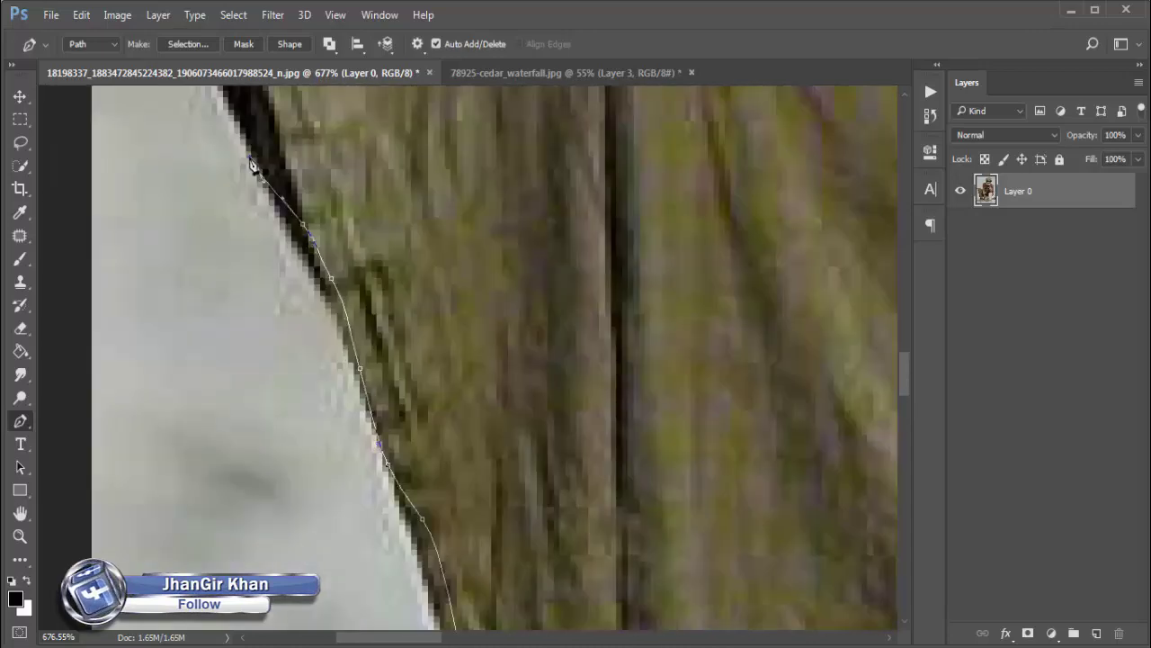
drag(252, 162, 376, 601)
scroll(288, 431, up, 5)
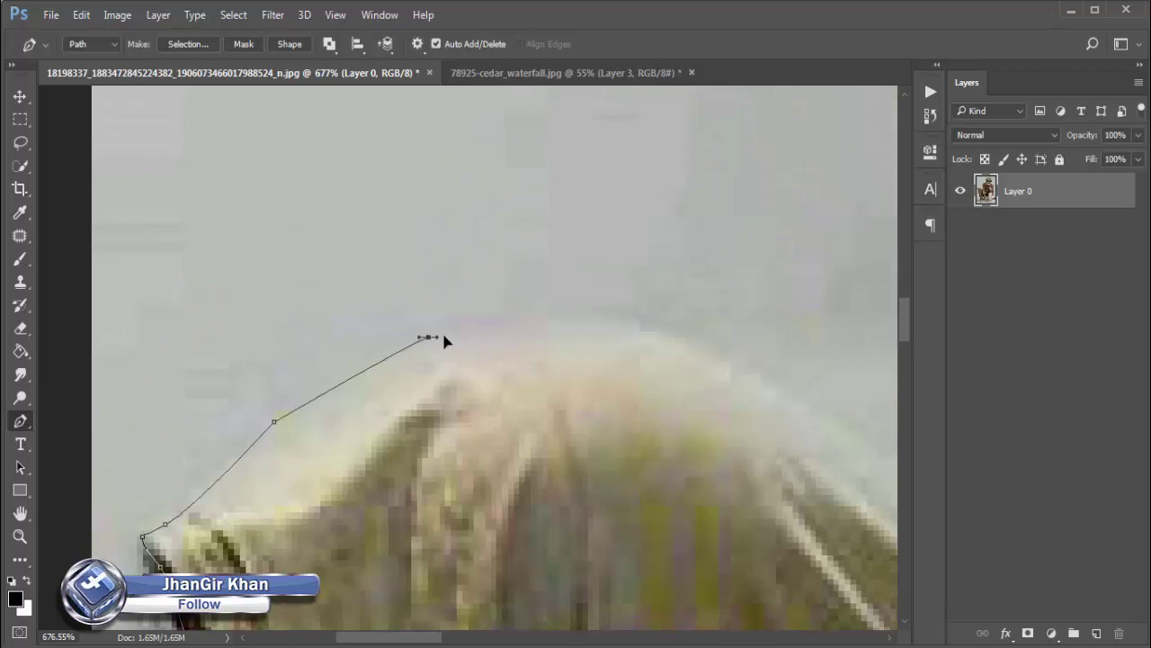
Step: Trace the cloth's rounded edge with a curved anchor, then a sharp corner at the arm
drag(780, 391, 873, 513)
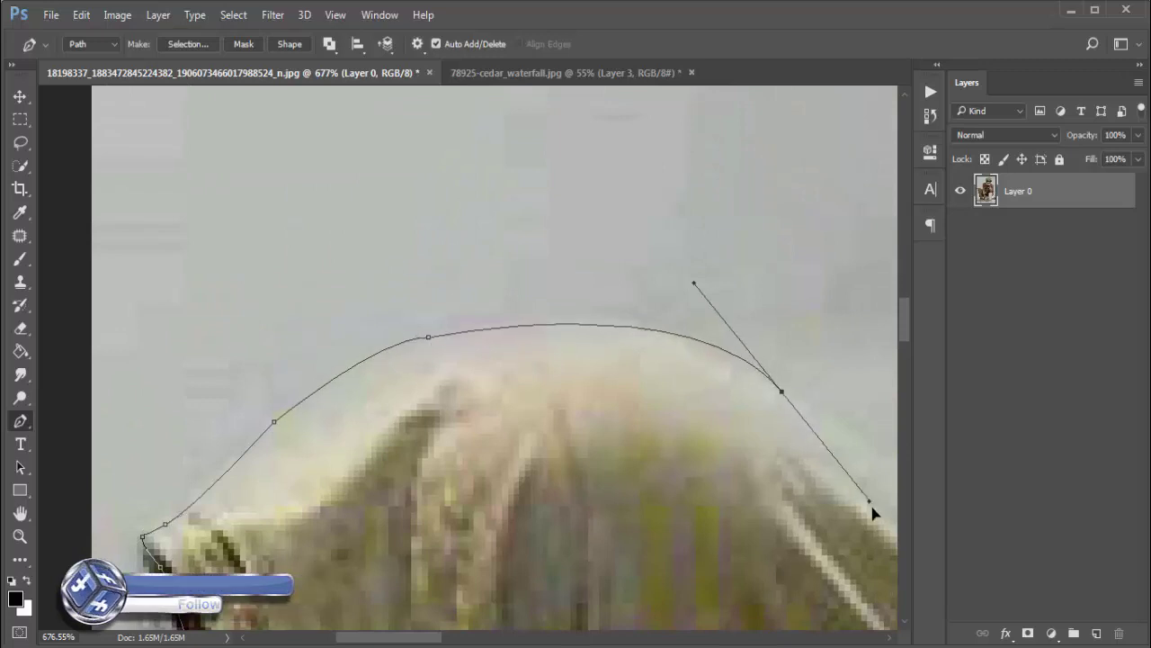
alt+click(780, 392)
drag(797, 507, 496, 368)
click(534, 367)
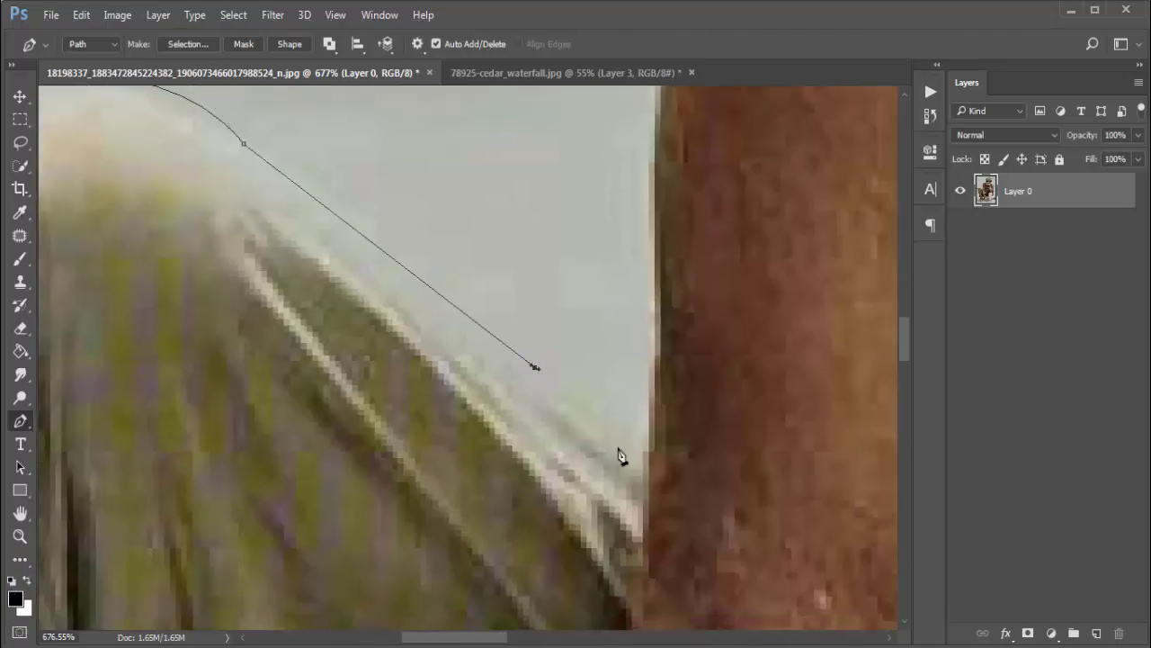
Step: Continue the path over the shoulder curve to where it meets the beard
scroll(652, 288, up, 5)
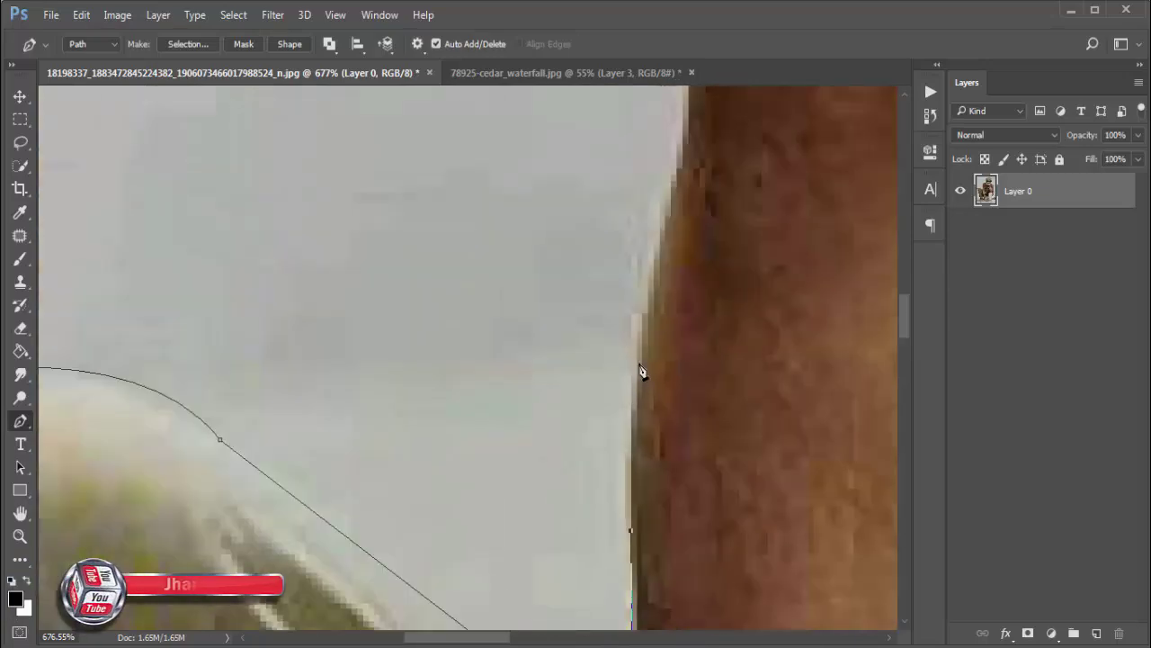
scroll(634, 306, down, 3)
scroll(621, 324, up, 1)
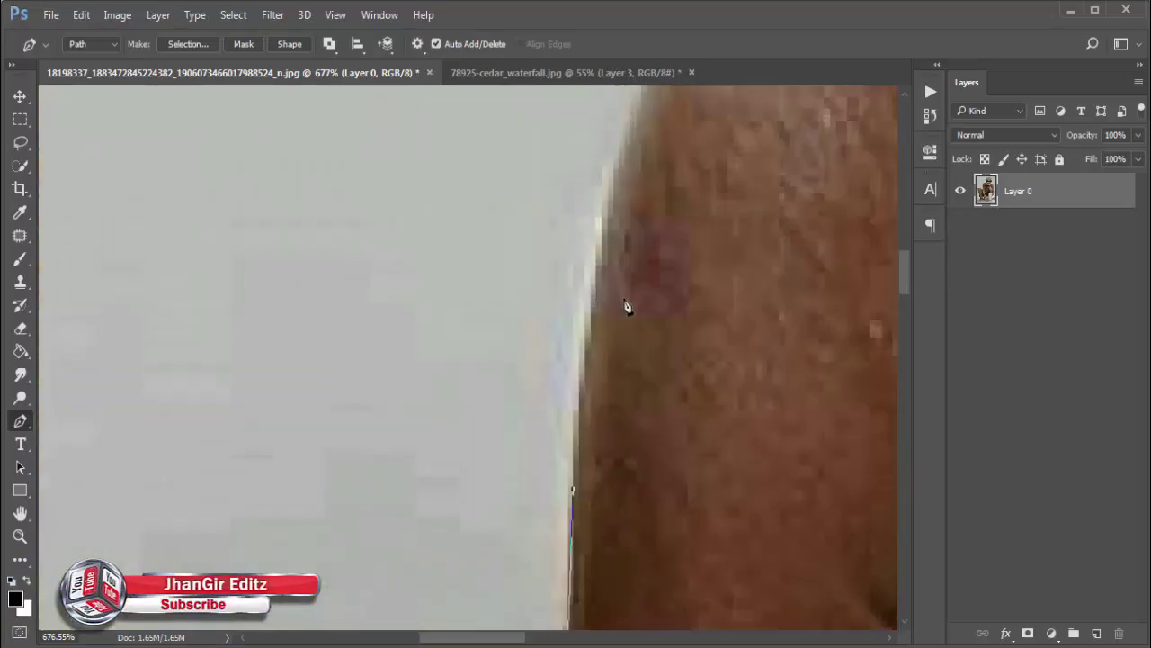
scroll(611, 447, up, 5)
scroll(558, 309, up, 3)
scroll(558, 309, right, 3)
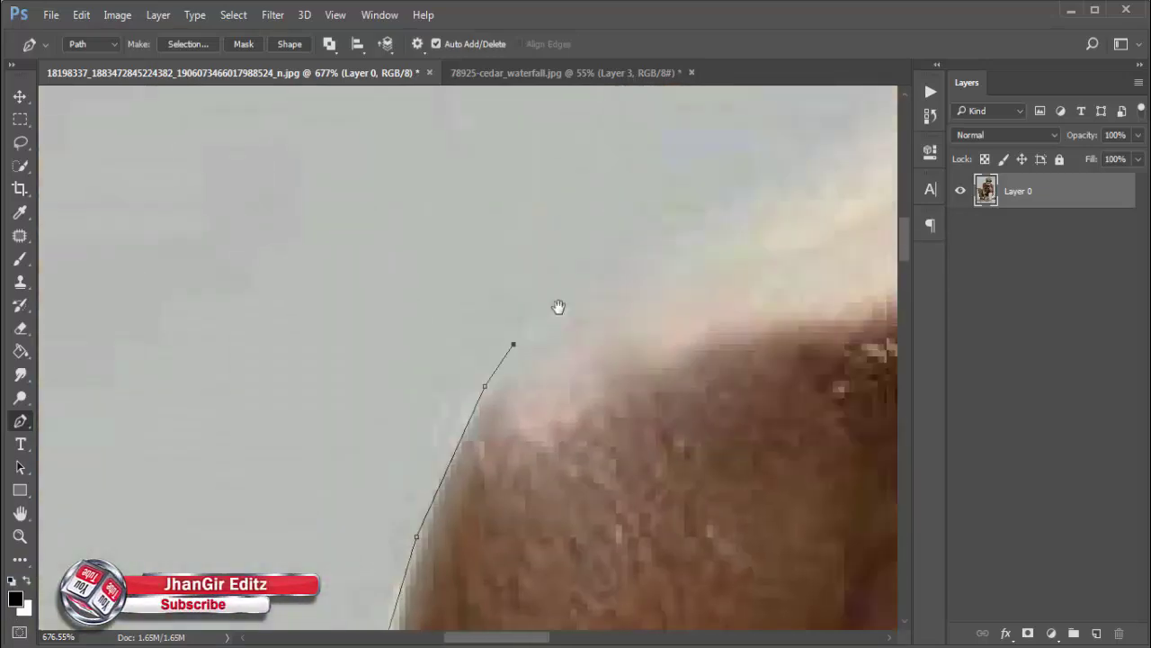
scroll(733, 257, right, 2)
mouse_move(732, 257)
mouse_down()
mouse_move(582, 260)
mouse_move(631, 246)
mouse_up()
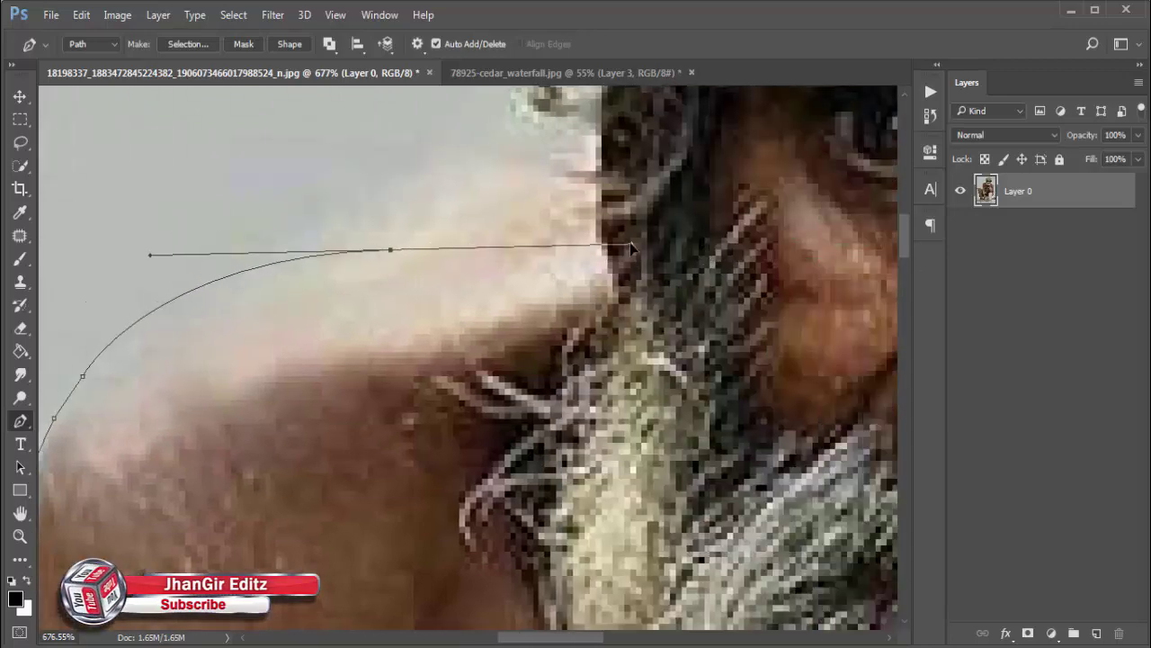
scroll(393, 258, up, 3)
scroll(393, 258, right, 1)
click(471, 302)
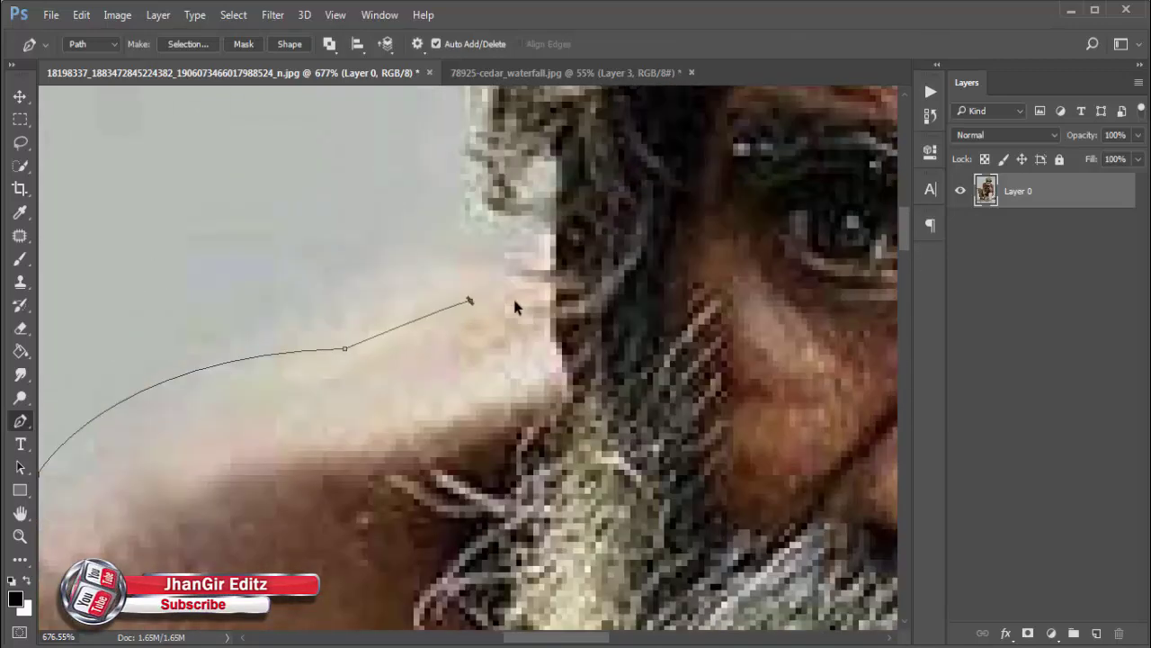
Step: Extend the path along the beard edge and across the top of the hair
click(540, 257)
scroll(586, 322, up, 2)
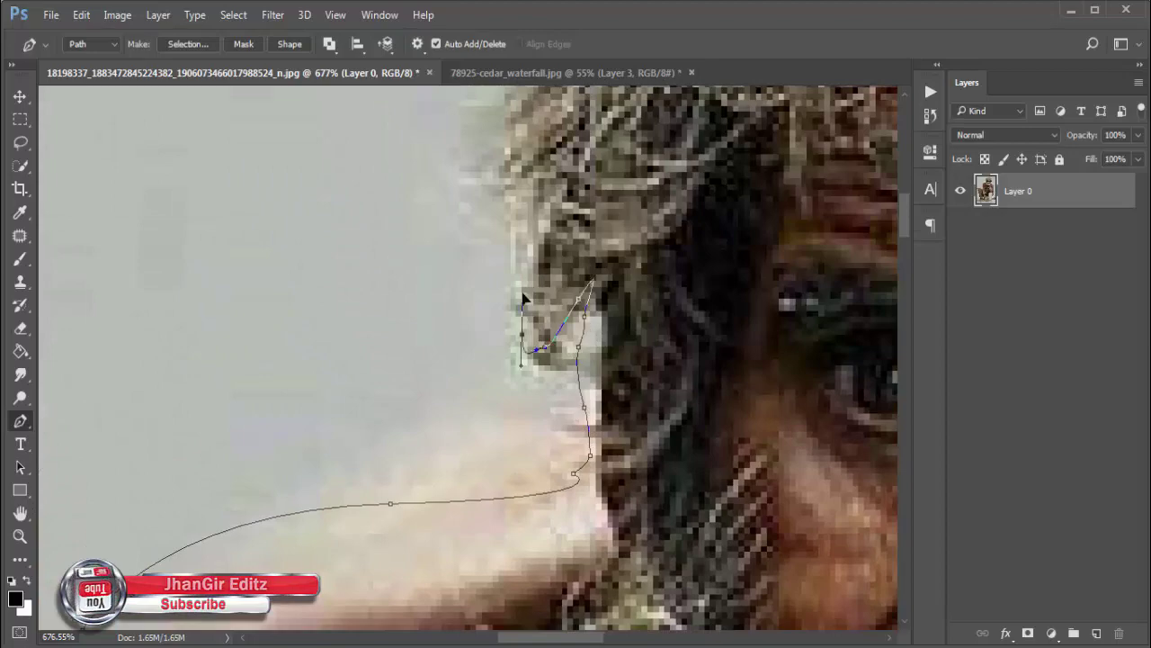
scroll(527, 303, up, 3)
click(491, 236)
scroll(490, 236, up, 3)
drag(500, 266, 528, 231)
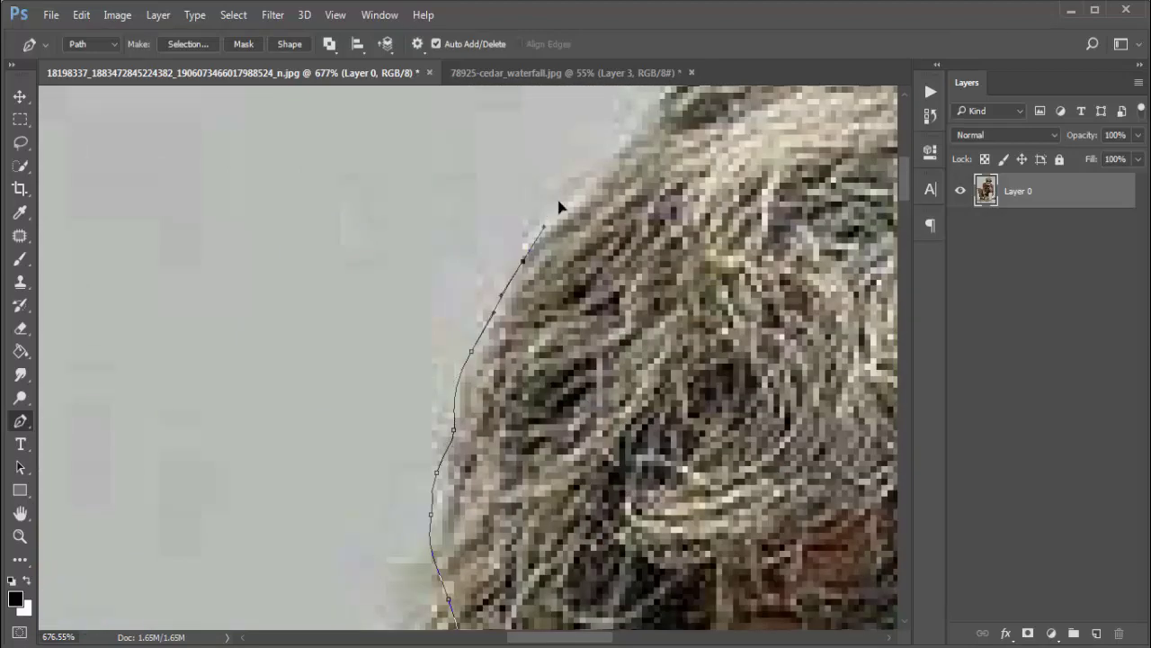
scroll(540, 216, up, 3)
scroll(729, 187, right, 5)
click(438, 188)
click(524, 169)
click(580, 193)
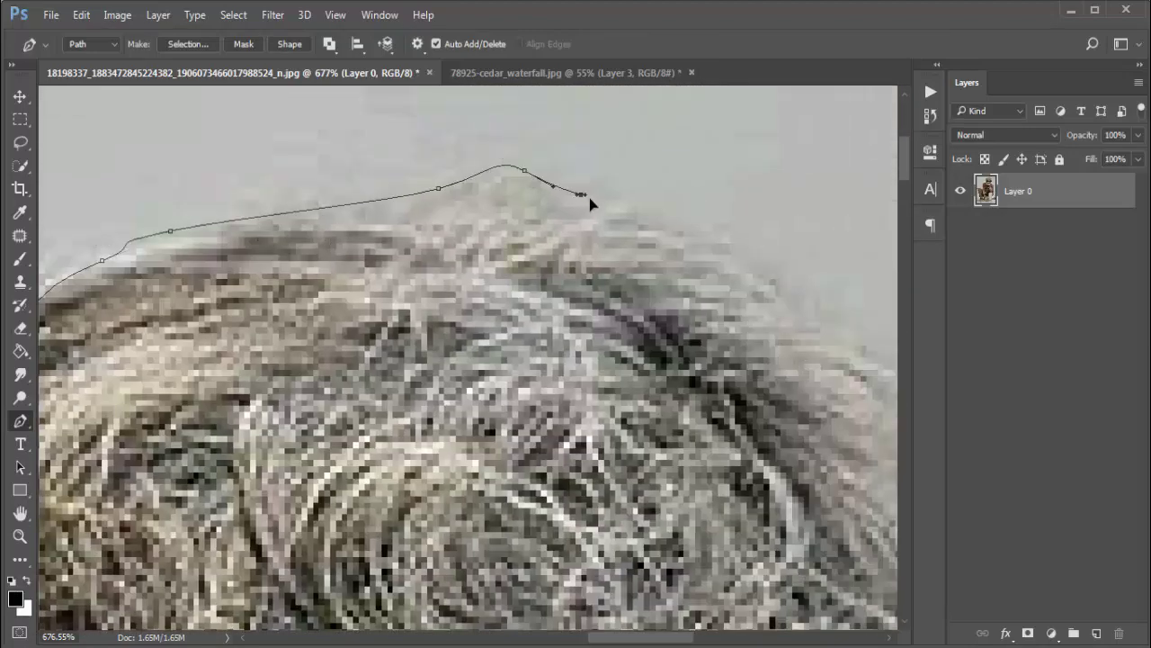
click(774, 299)
Step: Place anchors down the far side of the hair to its lower edge
scroll(629, 270, down, 2)
scroll(519, 234, right, 4)
scroll(621, 486, down, 3)
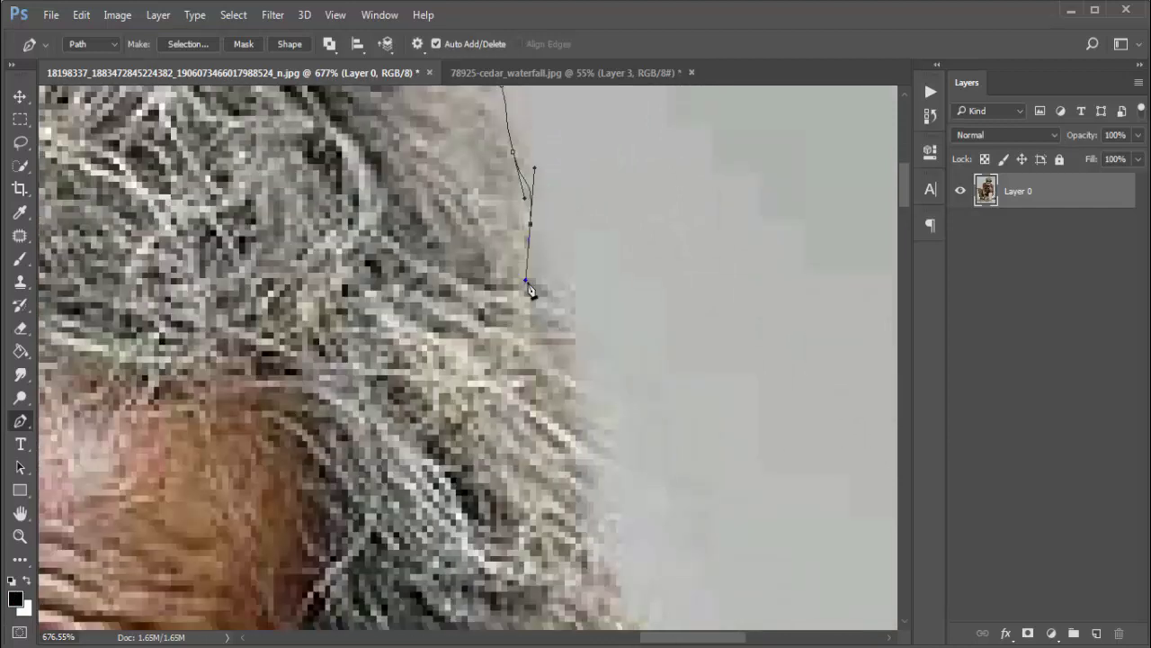
click(545, 341)
click(568, 408)
click(586, 514)
scroll(586, 514, down, 3)
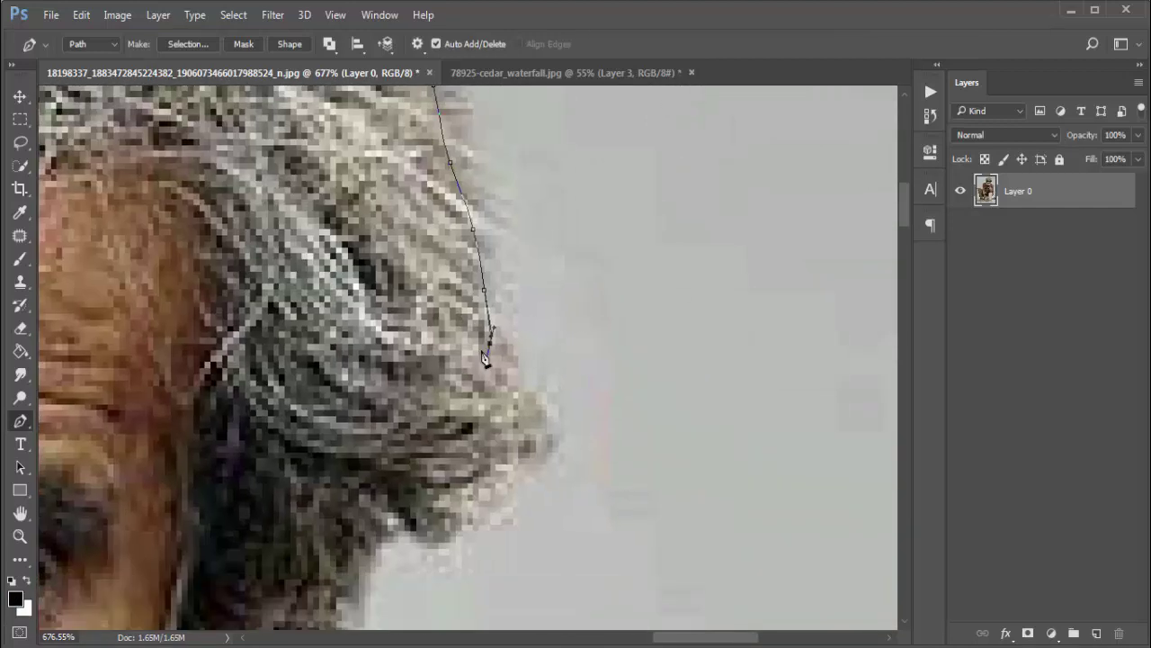
click(394, 534)
scroll(397, 539, down, 3)
scroll(397, 538, left, 1)
click(347, 557)
scroll(481, 329, down, 4)
scroll(481, 329, left, 3)
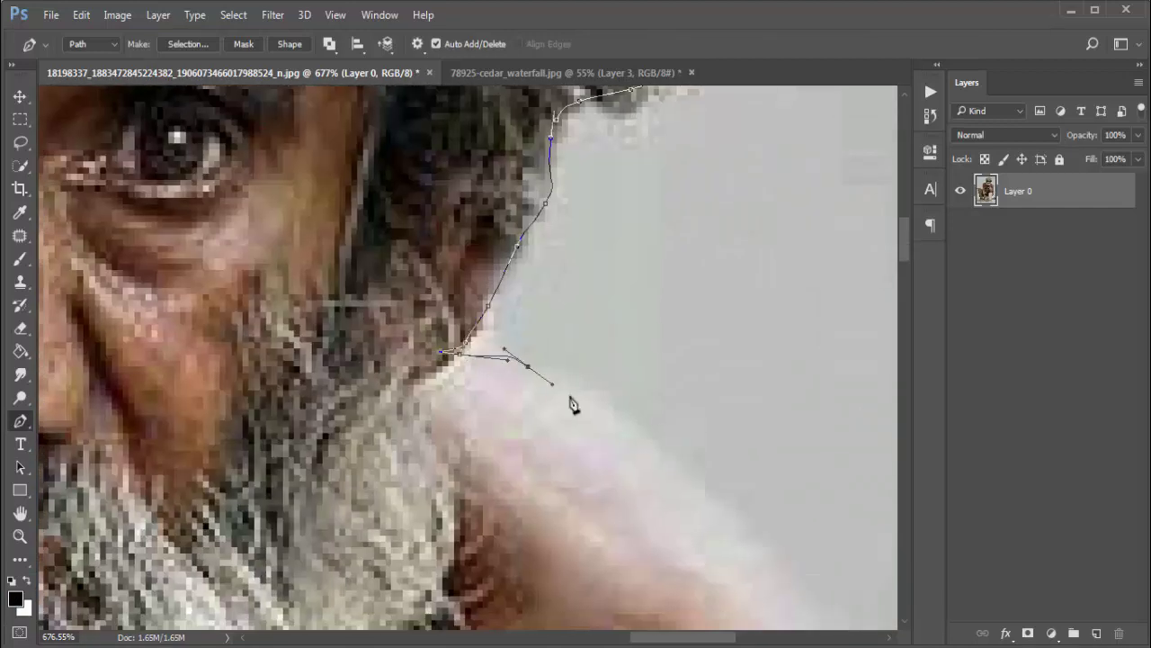
Step: Trace from where the beard meets the shoulder down along the arm's skin edge
drag(575, 405, 620, 427)
scroll(376, 247, down, 4)
scroll(376, 247, right, 5)
scroll(551, 410, down, 4)
scroll(550, 411, right, 3)
drag(424, 232, 436, 251)
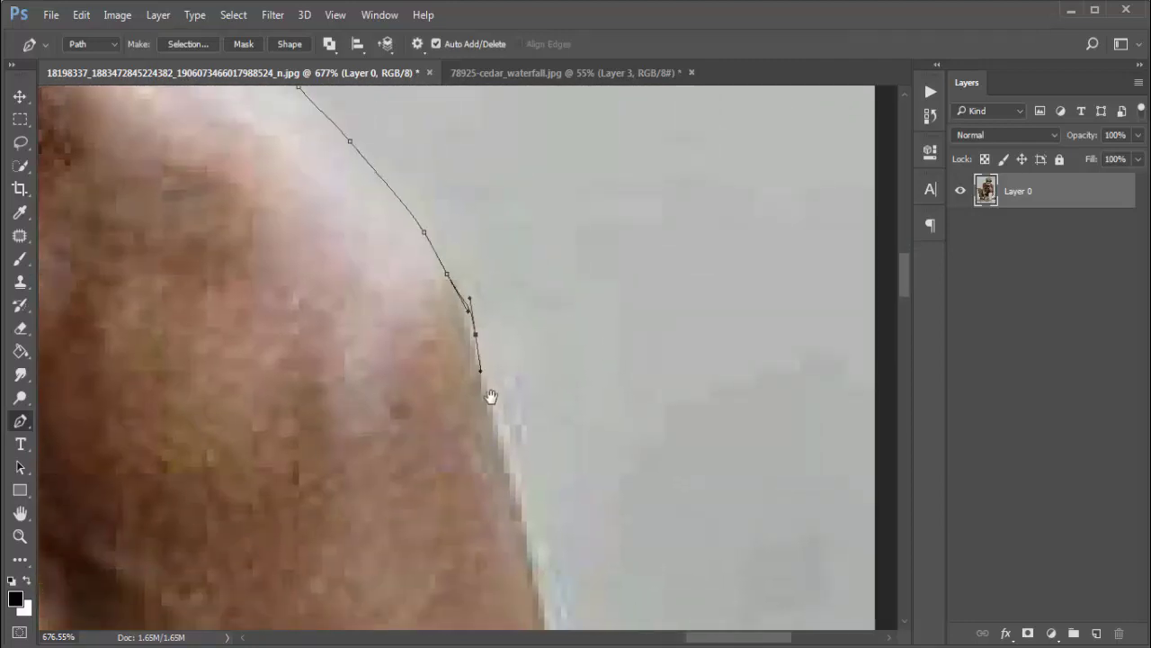
drag(491, 397, 450, 231)
scroll(477, 271, down, 4)
scroll(477, 271, right, 1)
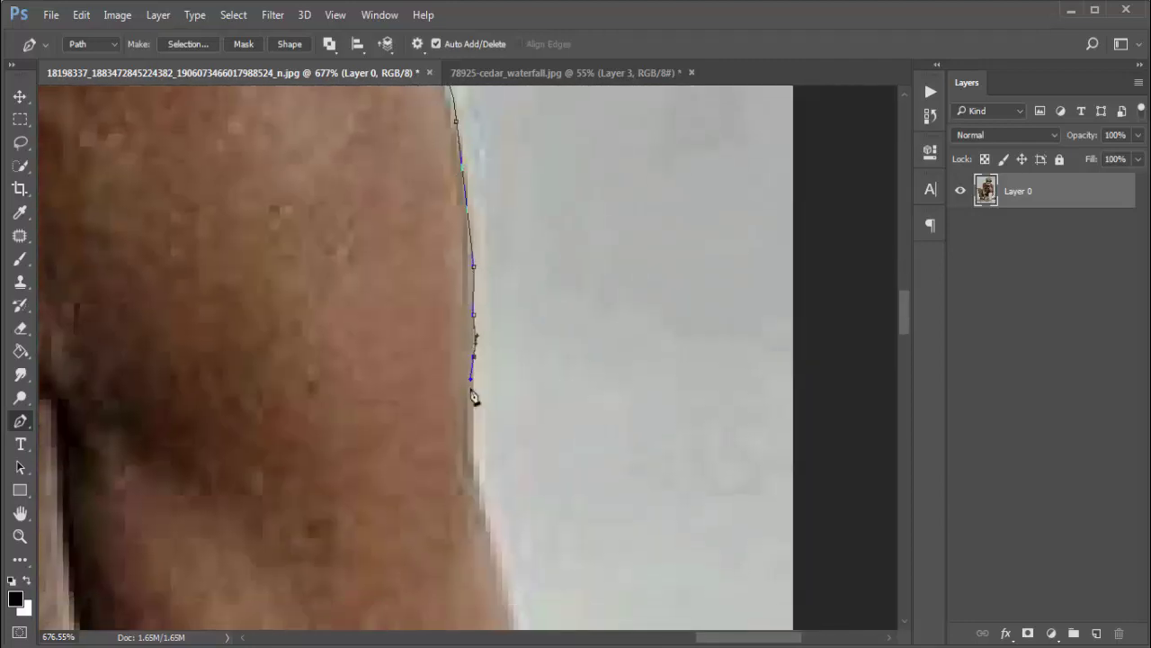
scroll(442, 342, down, 2)
click(432, 303)
scroll(432, 303, down, 2)
click(458, 437)
scroll(480, 347, down, 2)
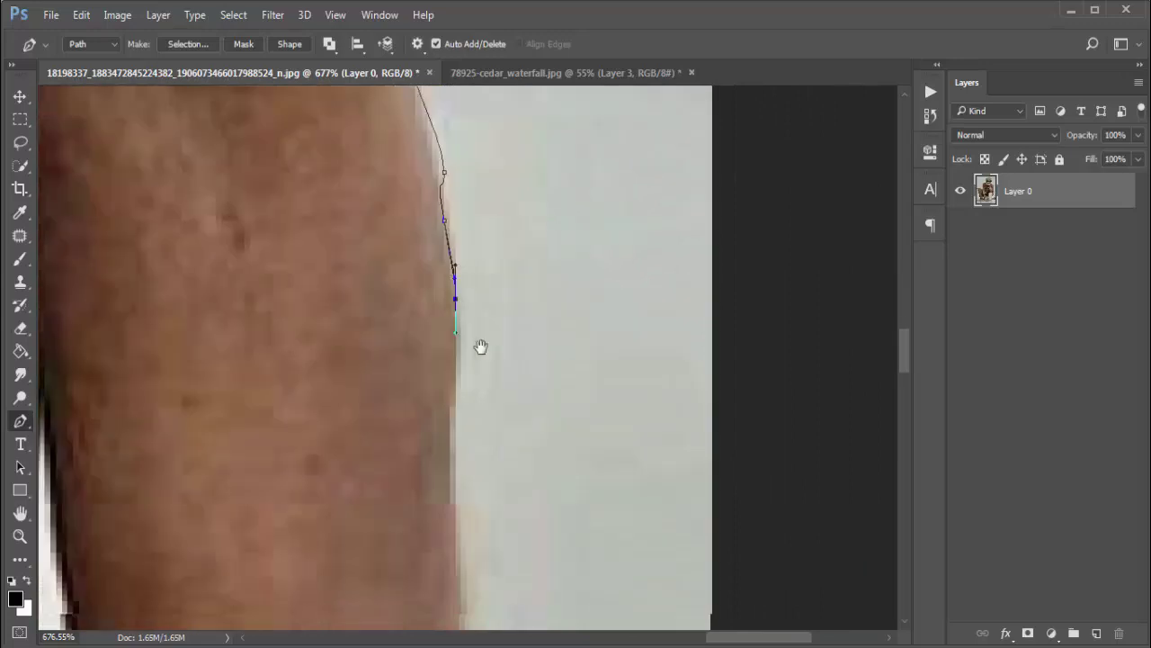
mouse_move(480, 347)
mouse_down()
mouse_move(483, 483)
mouse_move(492, 375)
mouse_move(418, 134)
mouse_up()
click(483, 483)
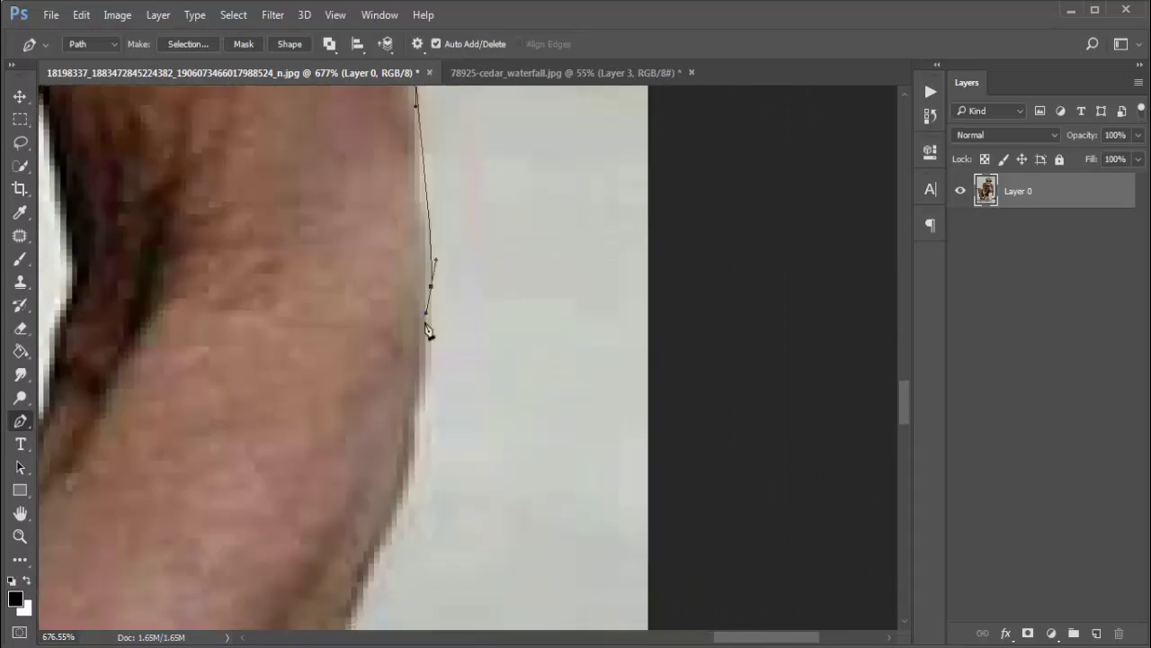
Step: Follow the outline along the rock edge toward the ground
mouse_move(386, 521)
mouse_down()
mouse_move(429, 342)
mouse_move(640, 162)
mouse_up()
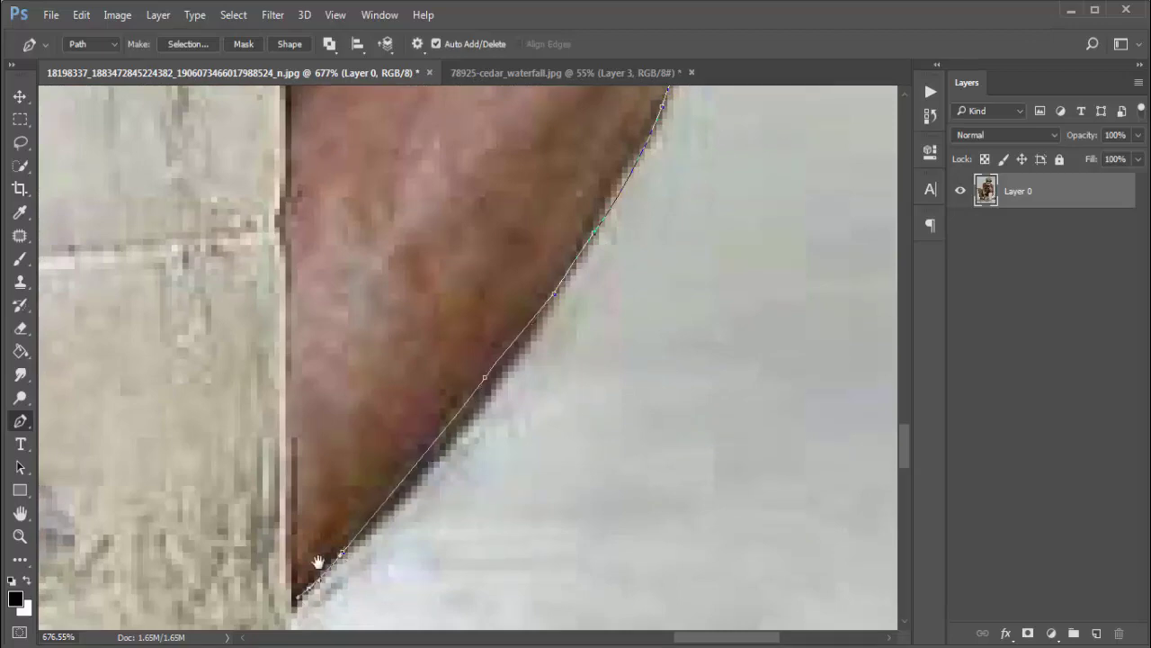
drag(318, 562, 387, 365)
drag(360, 585, 359, 261)
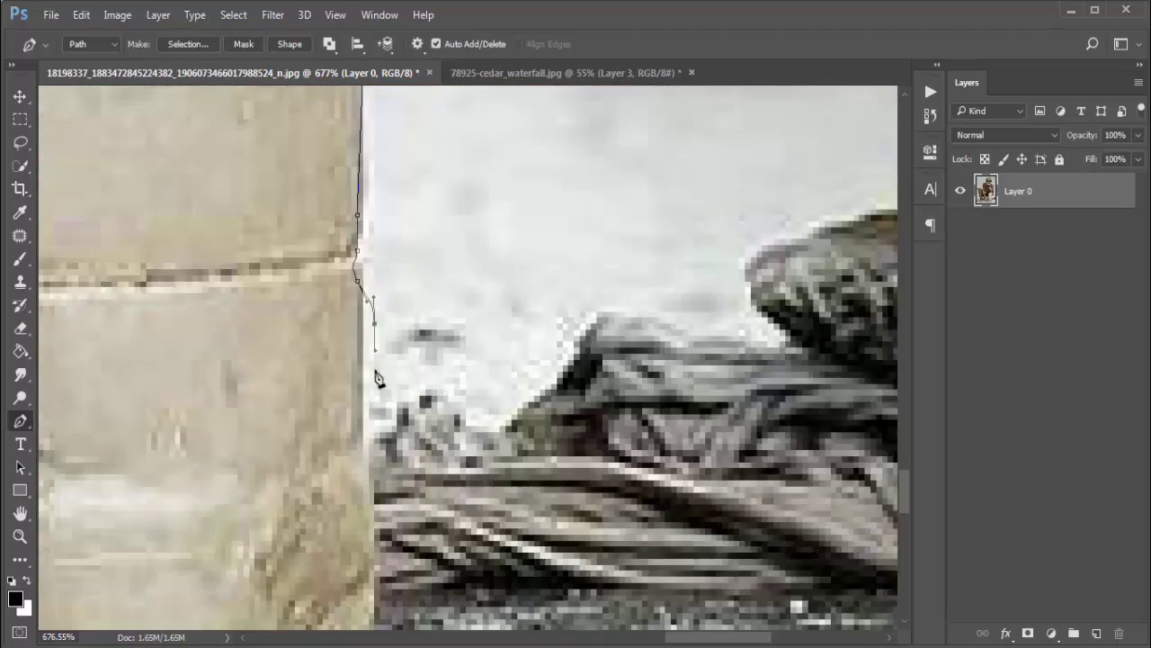
drag(756, 260, 450, 344)
click(544, 295)
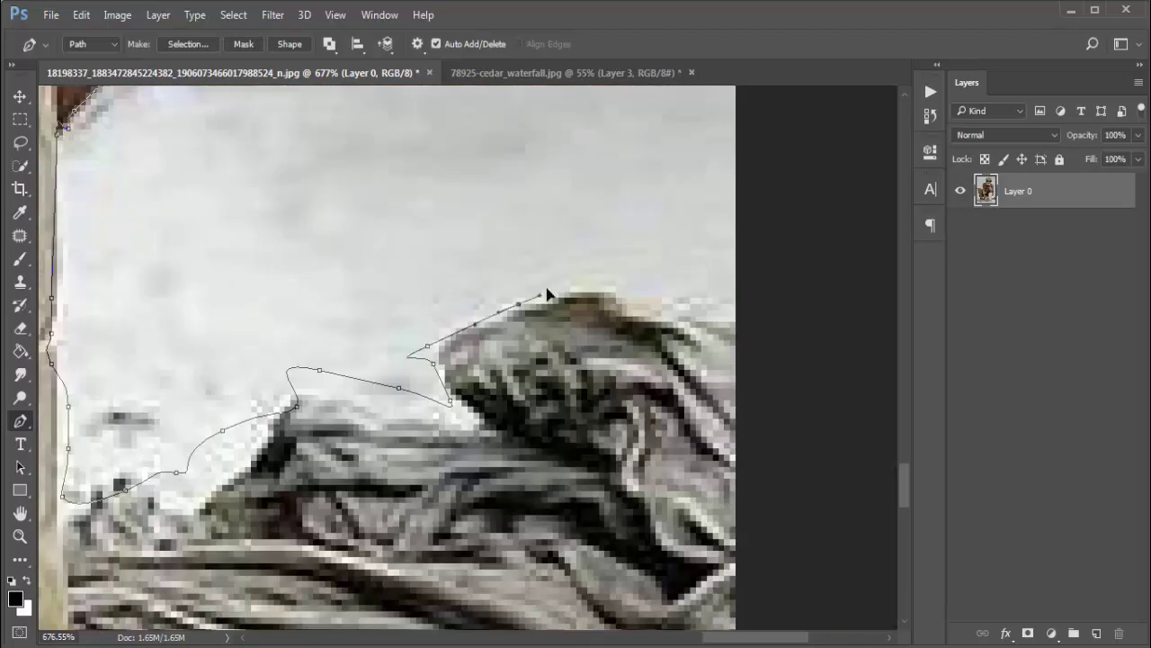
scroll(771, 325, down, 5)
scroll(673, 417, down, 5)
scroll(714, 270, down, 5)
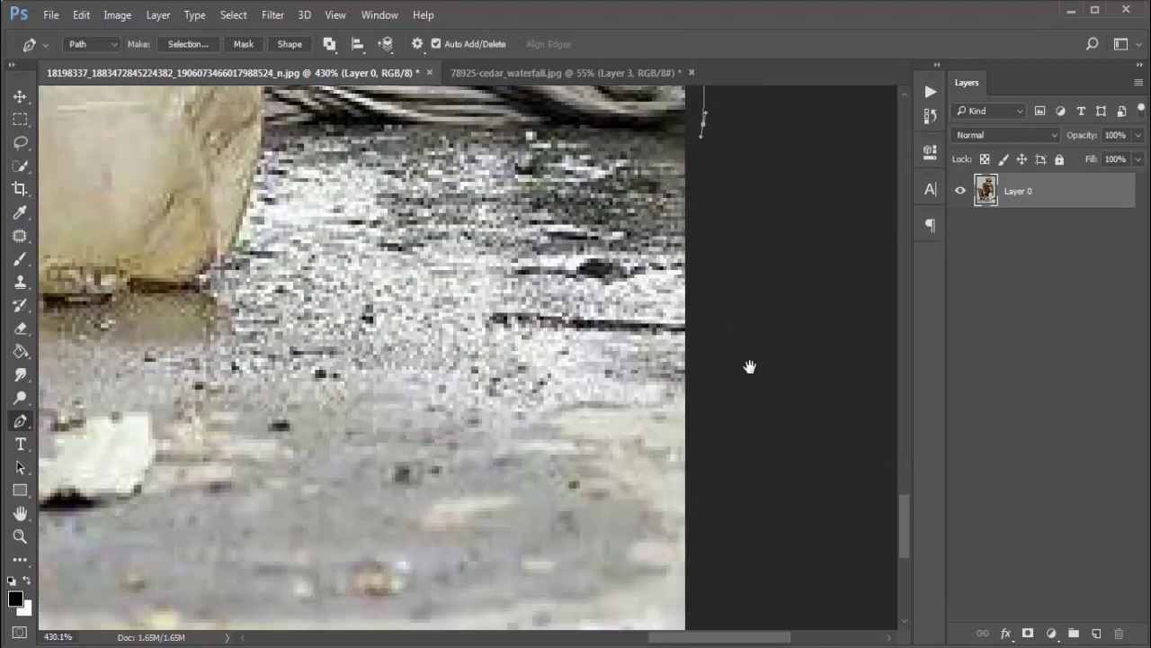
drag(256, 528, 676, 440)
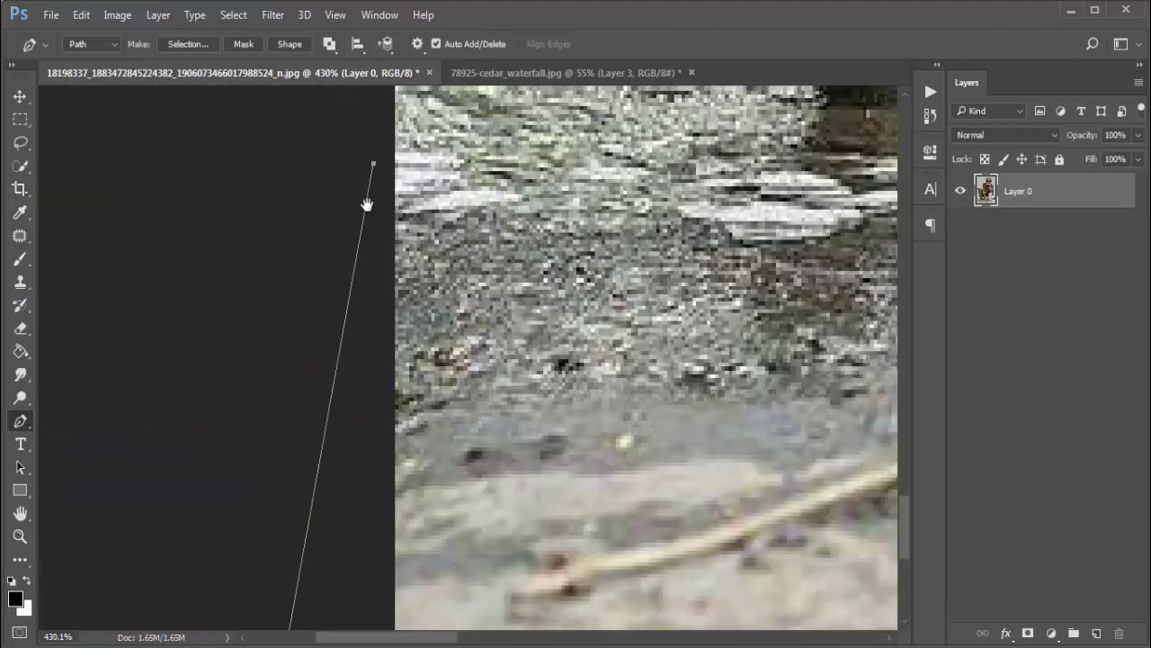
Step: Turn the traced path into a selection with a 0 px feather radius and inspect it
drag(367, 205, 318, 518)
right_click(321, 401)
key(Escape)
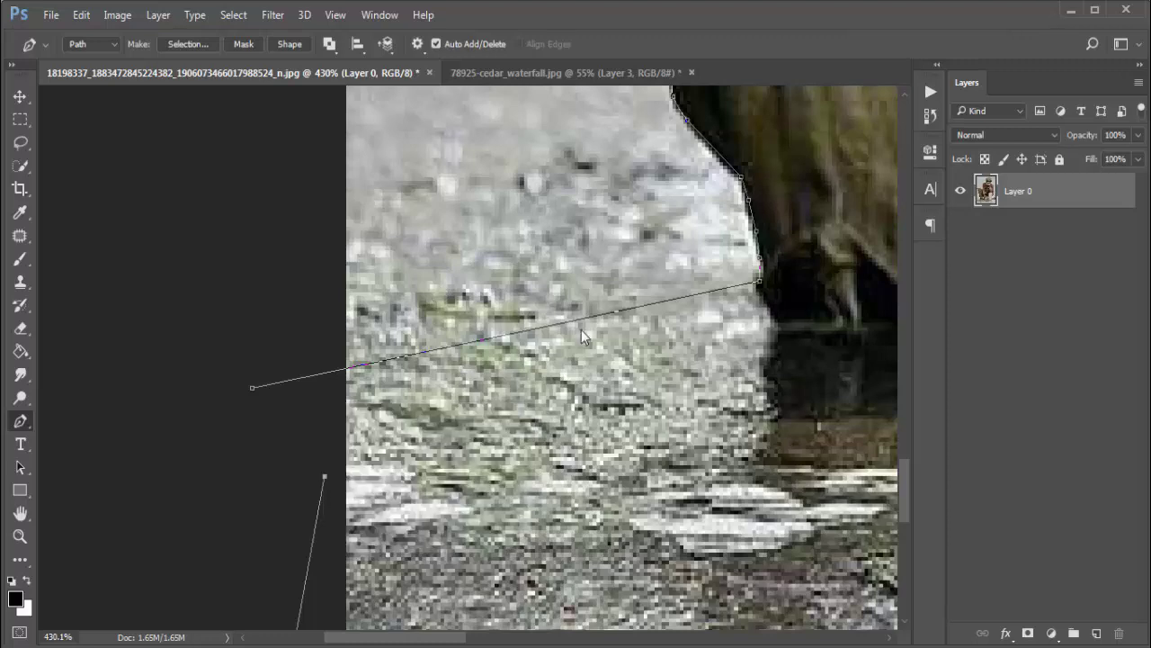
right_click(581, 329)
click(662, 275)
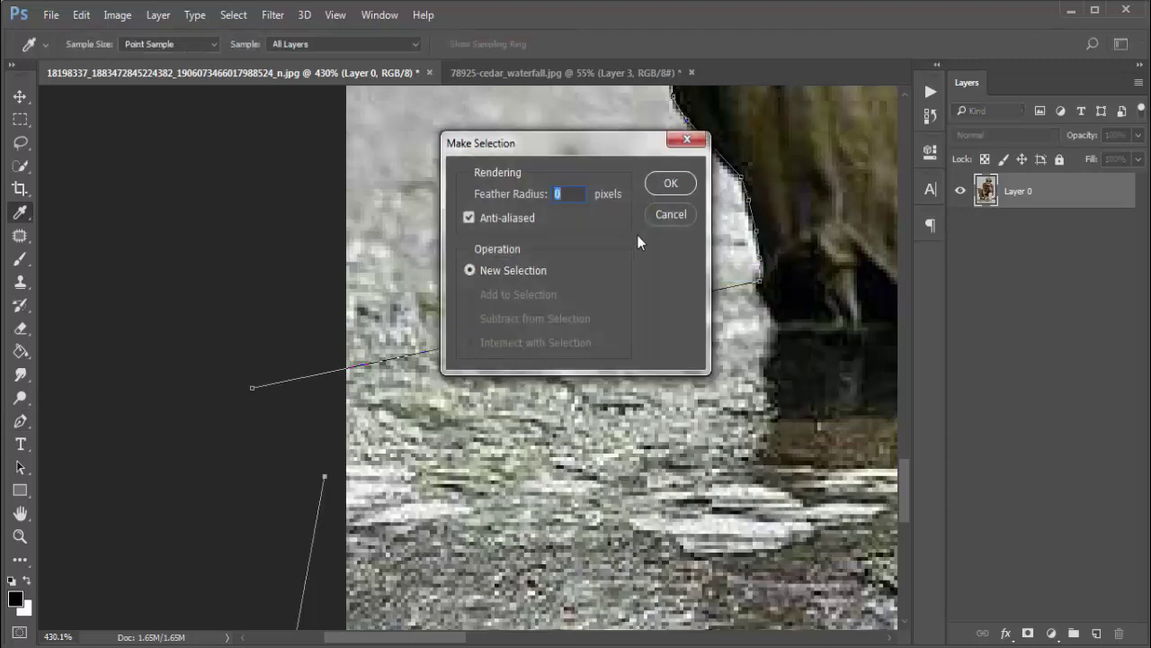
click(672, 184)
scroll(674, 188, down, 3)
scroll(670, 203, down, 3)
scroll(666, 218, down, 3)
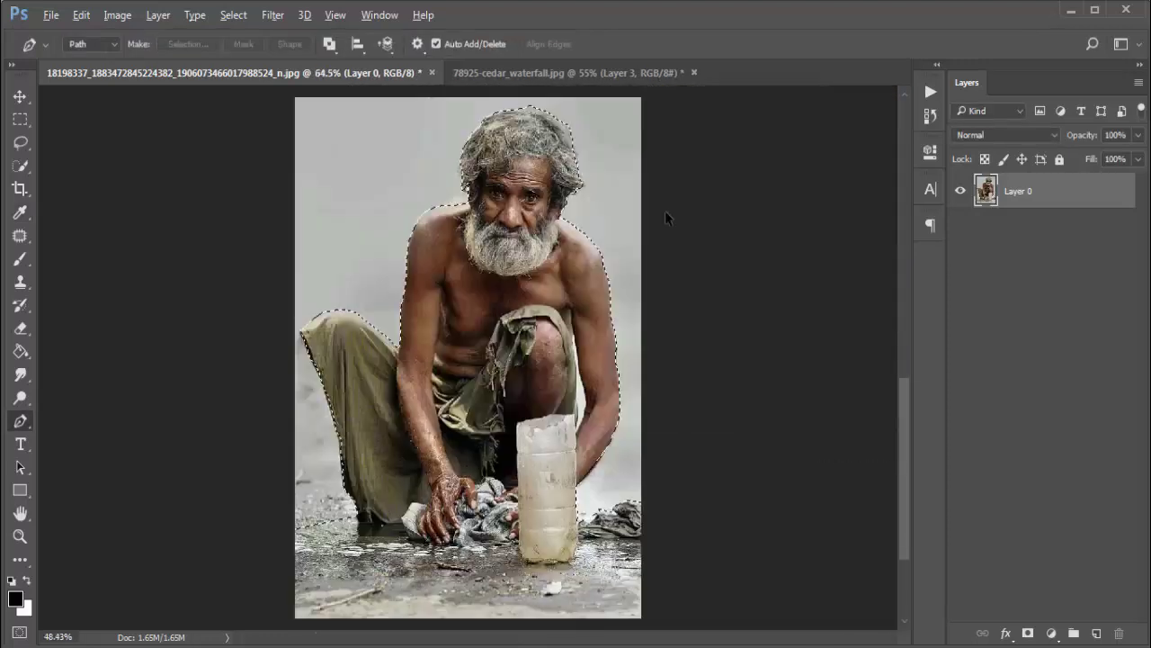
scroll(666, 218, down, 1)
scroll(620, 339, up, 2)
scroll(621, 289, up, 3)
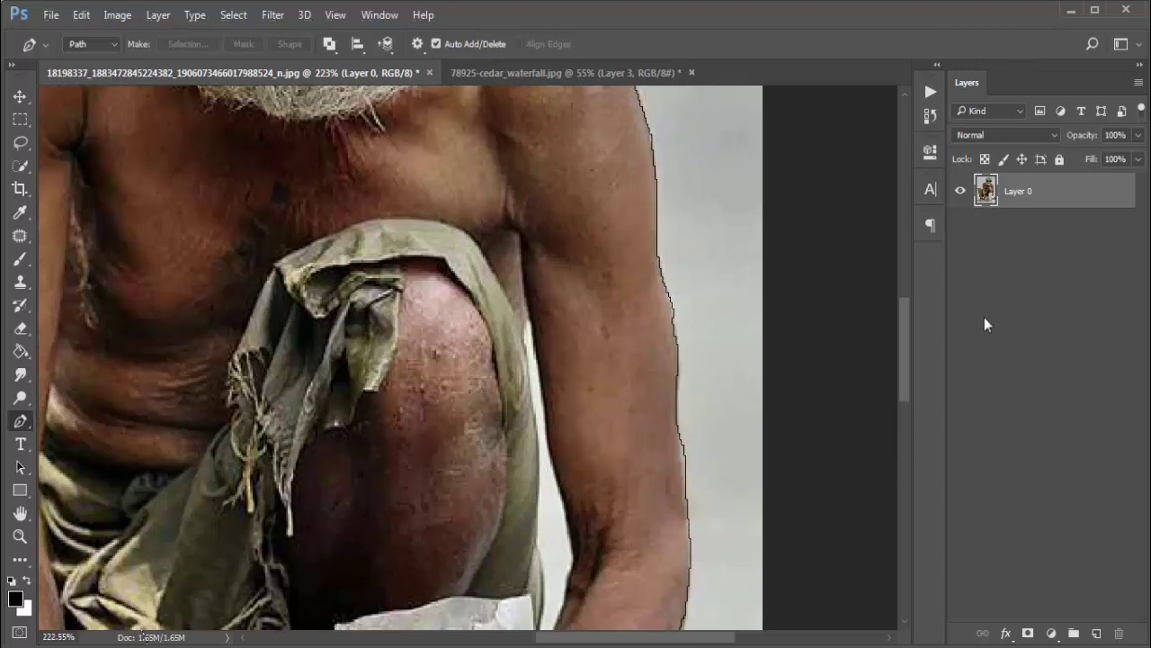
scroll(576, 368, down, 3)
scroll(600, 365, down, 1)
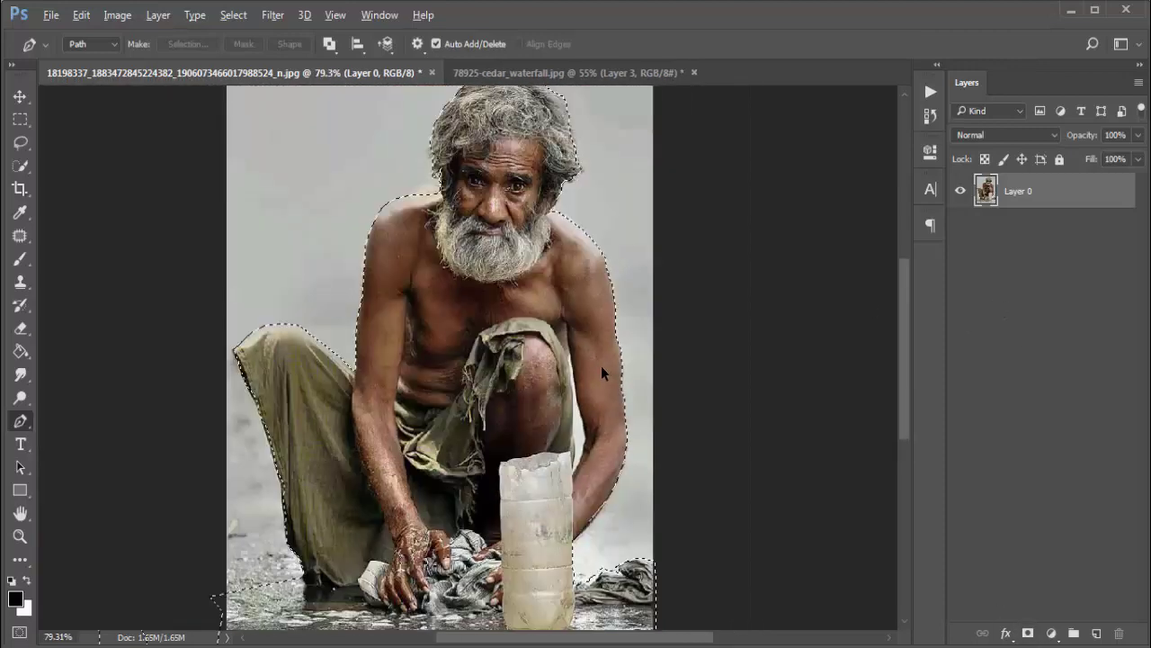
scroll(601, 365, down, 1)
scroll(601, 365, down, 1)
Step: Add a layer mask from the selection and feather it 11.4 px in Select and Mask
click(1028, 633)
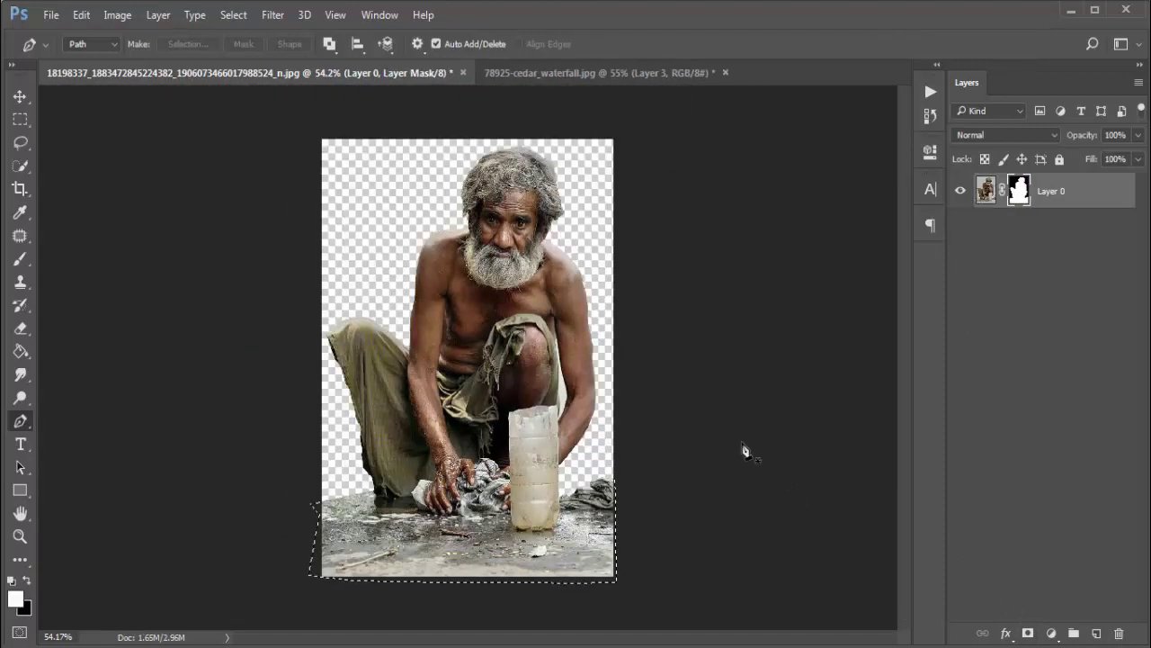
scroll(574, 178, up, 1)
scroll(574, 178, up, 1)
right_click(1018, 191)
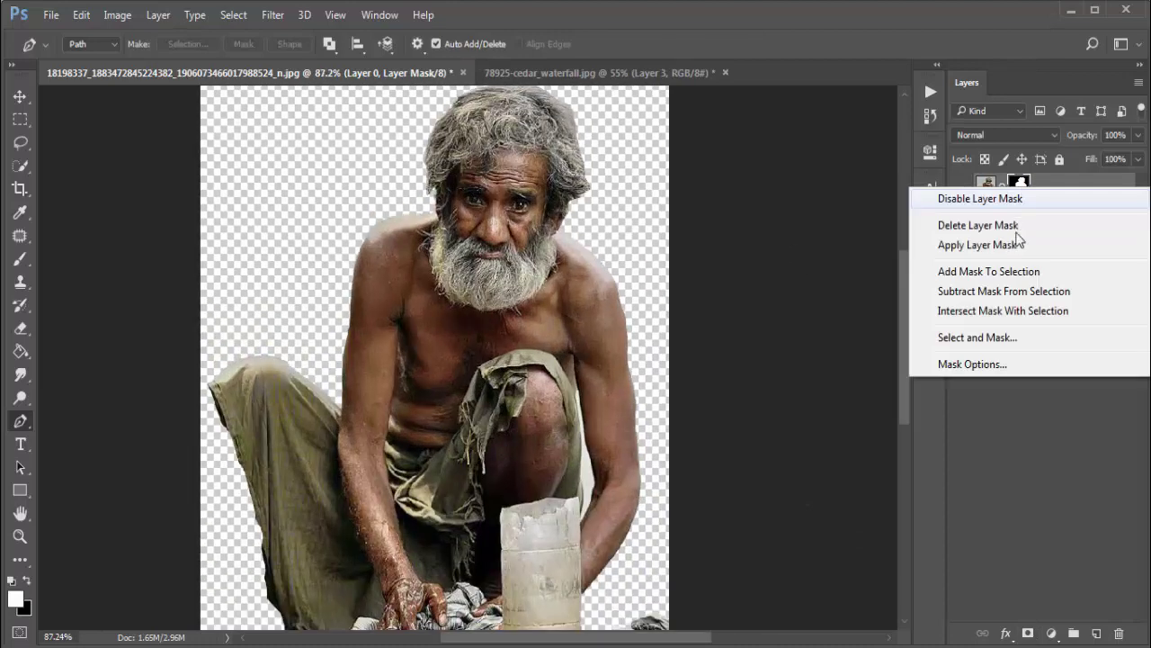
click(980, 335)
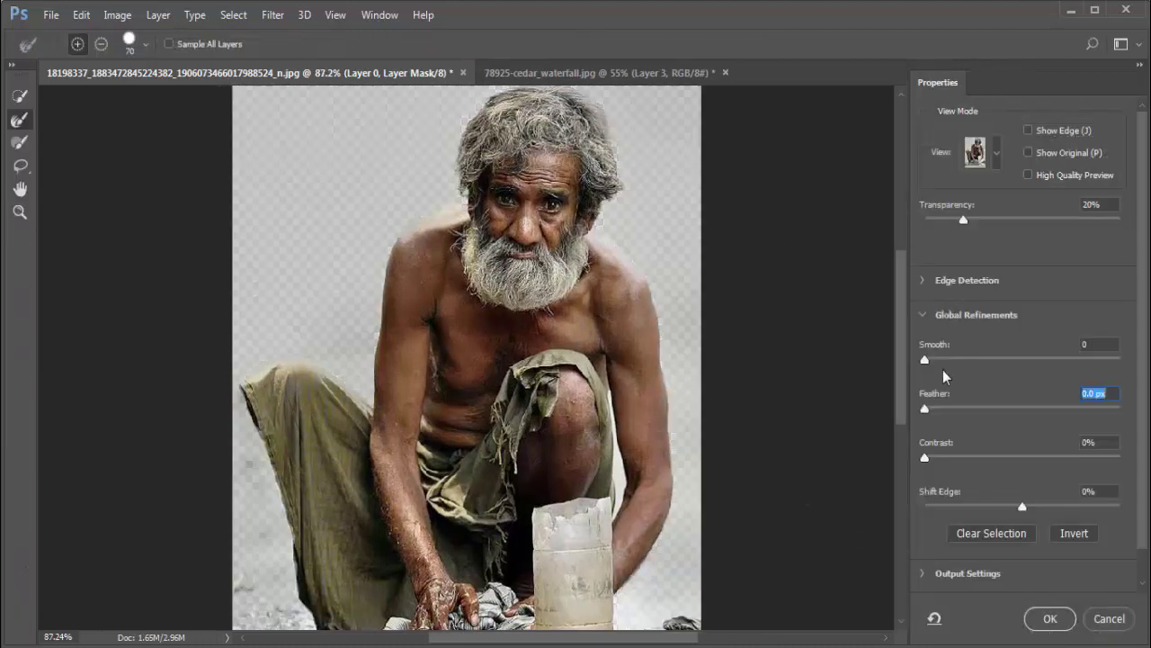
drag(924, 409, 1005, 410)
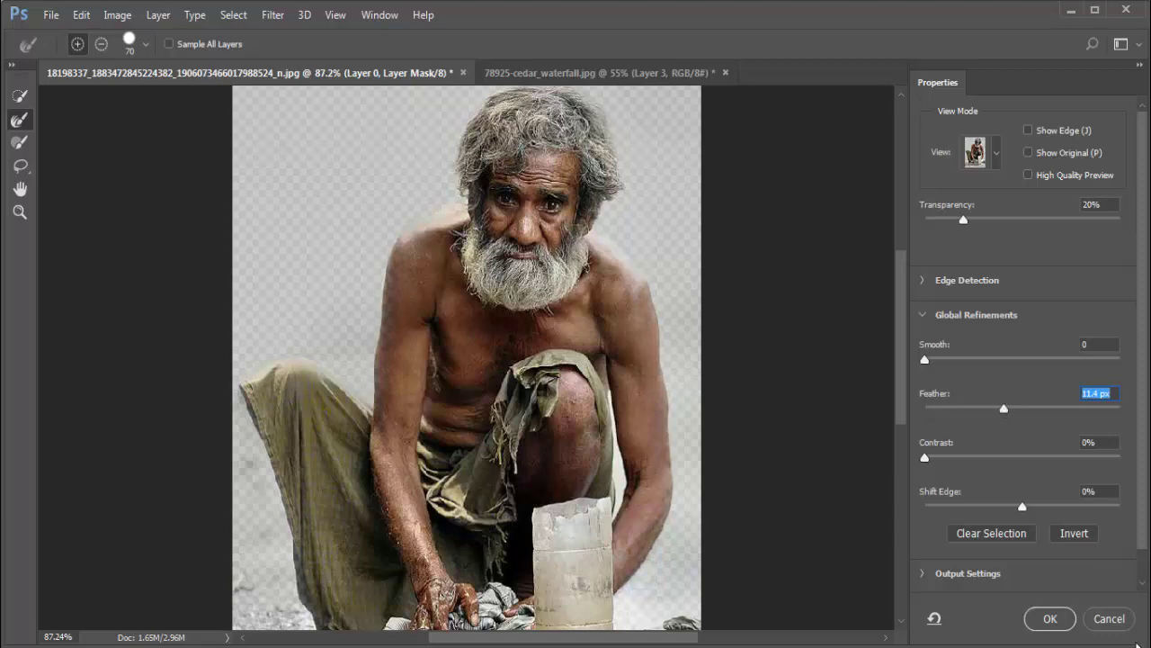
click(1051, 619)
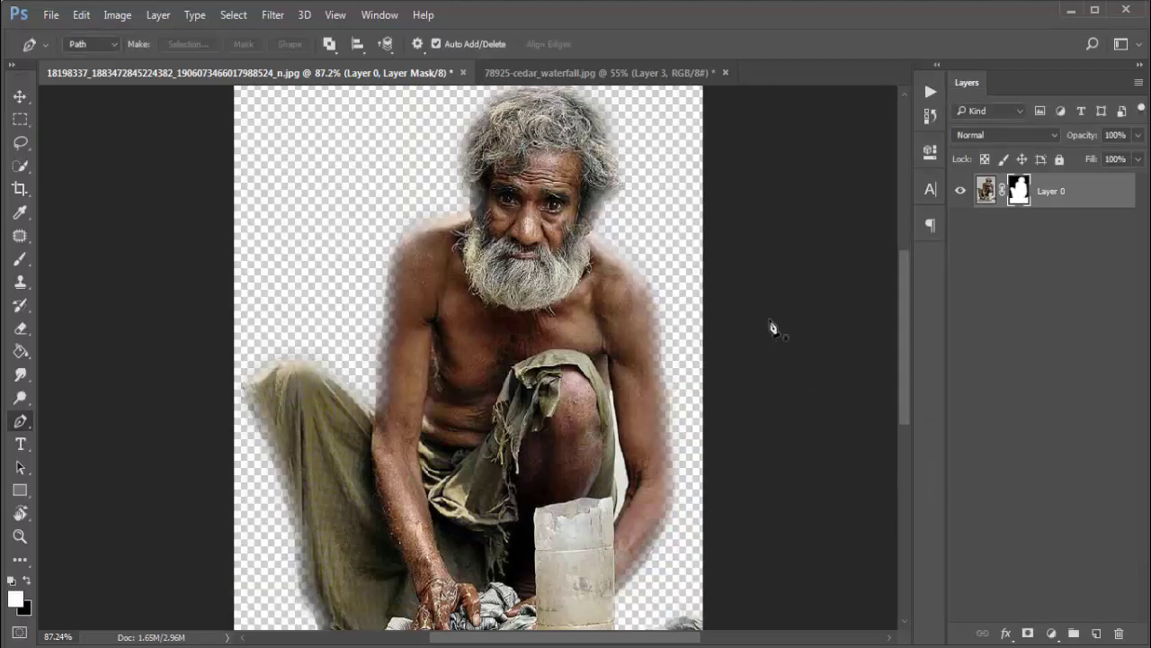
Step: Undo the heavy feather and reapply the mask with a 1.1 px feather
key(ctrl+0)
key(ctrl+1)
key(ctrl+0)
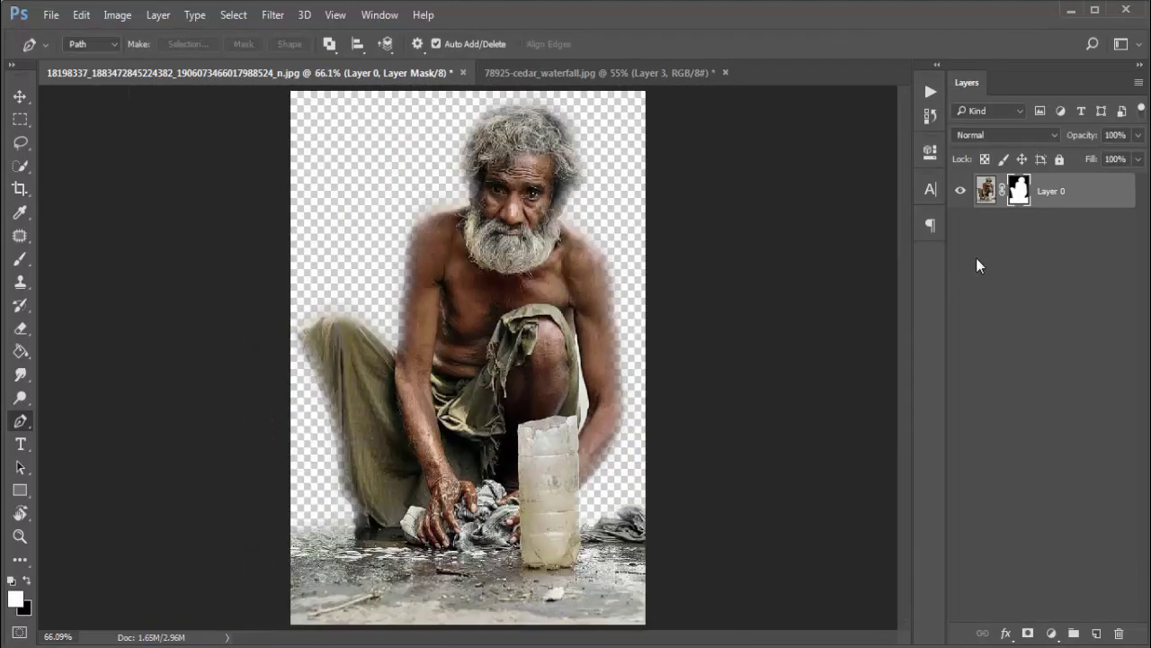
key(ctrl+z)
double_click(1019, 190)
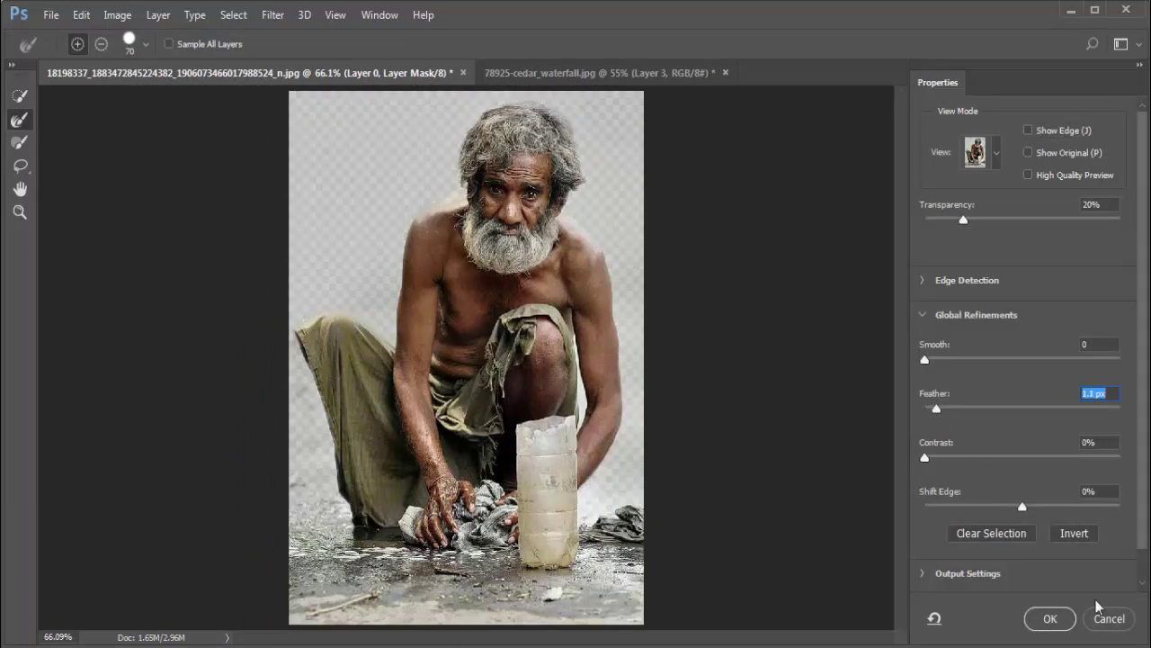
click(1050, 618)
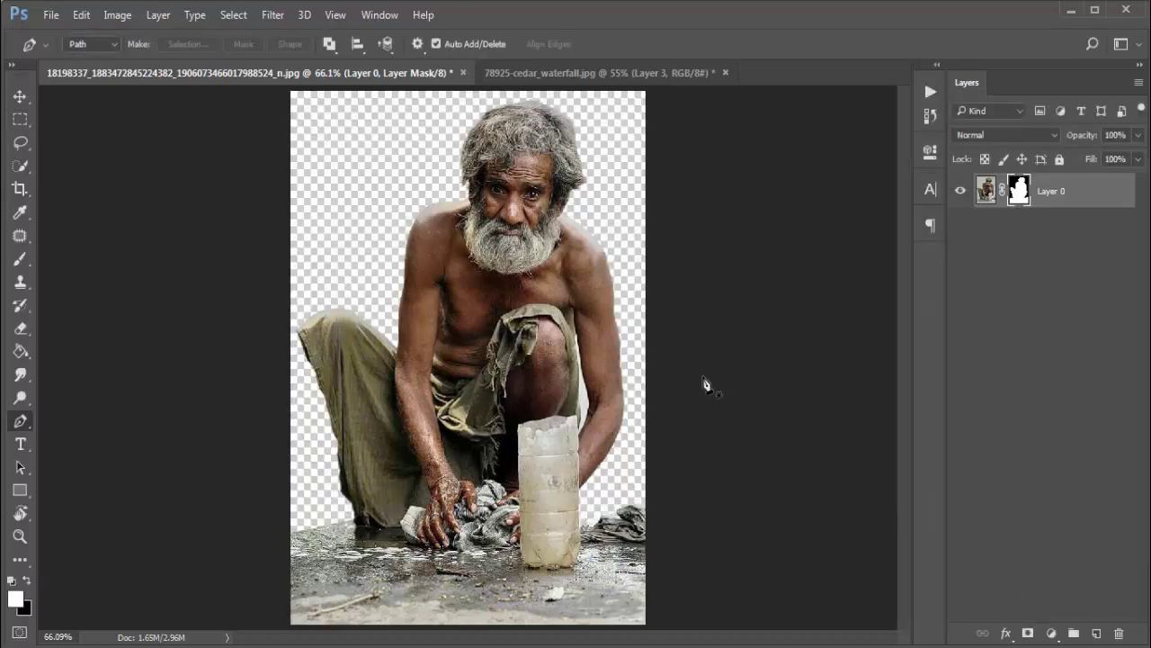
Step: Trace a new path along the arm's inner edge and turn it into a selection
scroll(644, 423, up, 2)
scroll(630, 471, up, 3)
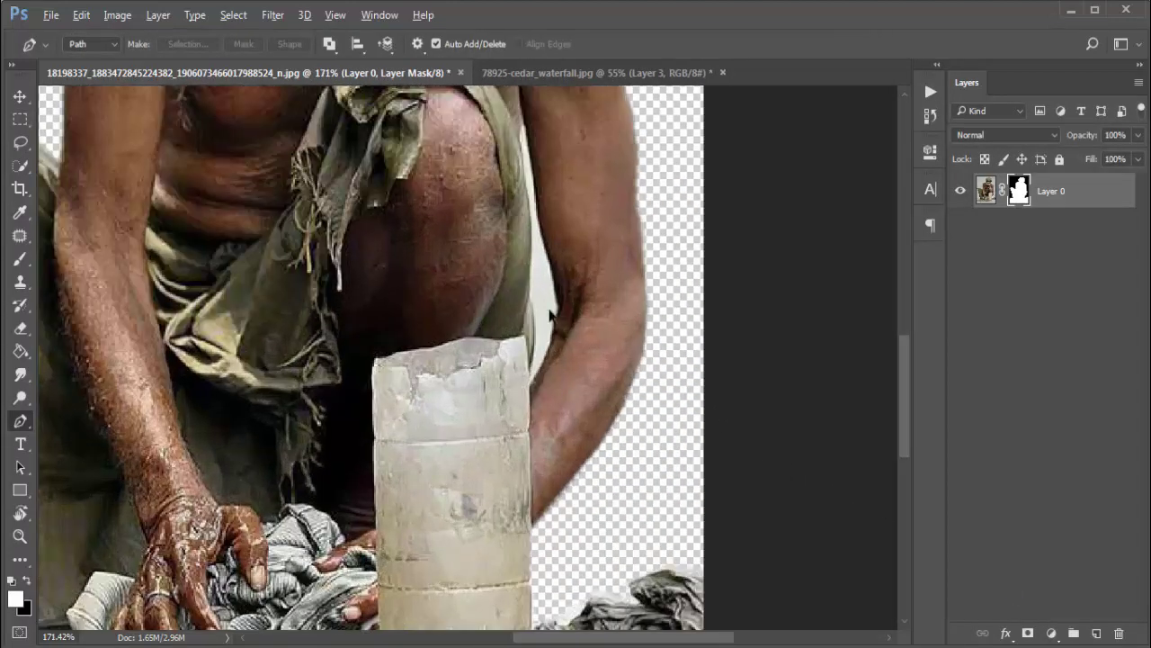
scroll(547, 231, up, 3)
scroll(576, 257, up, 2)
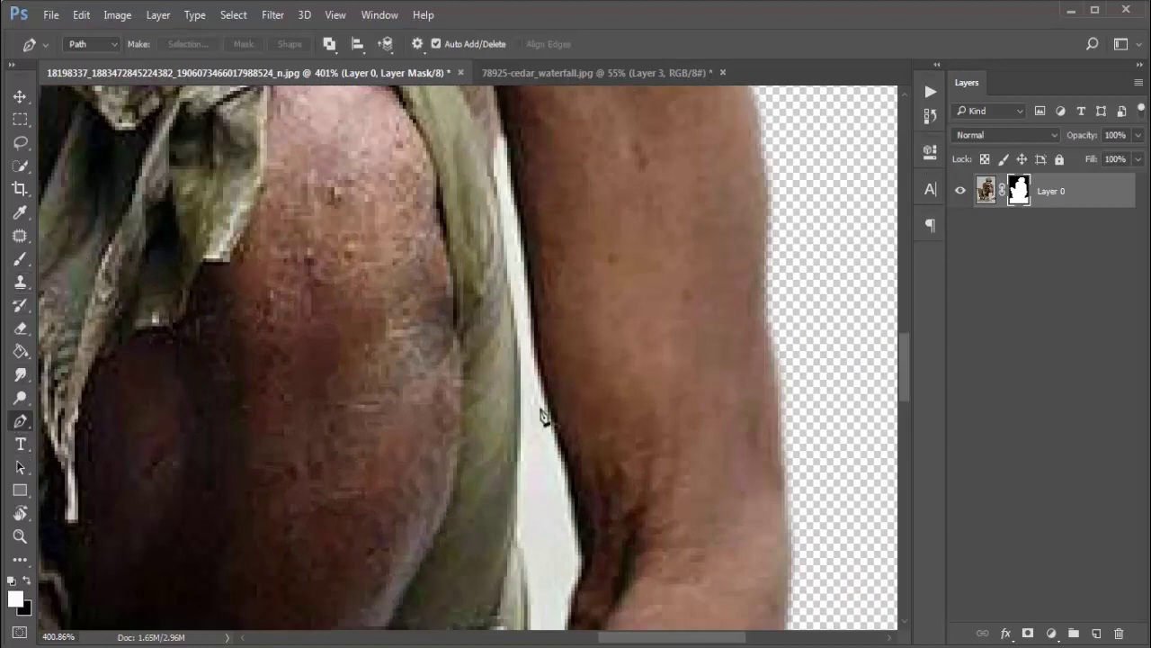
scroll(453, 281, up, 3)
click(508, 231)
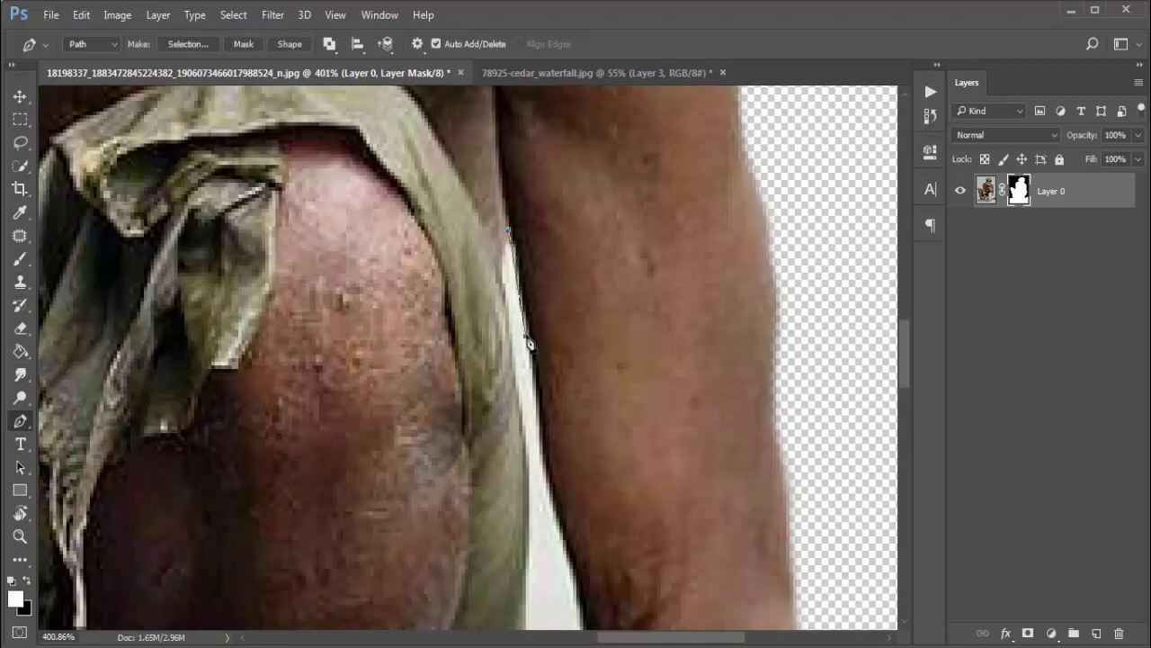
scroll(518, 314, down, 5)
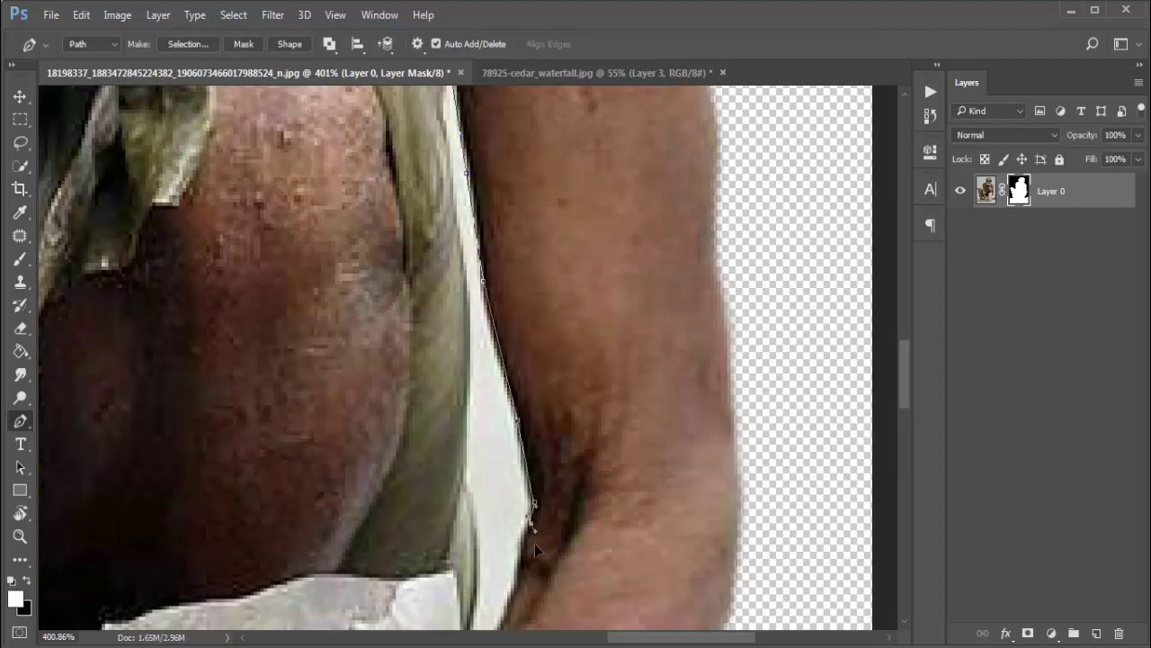
drag(535, 544, 579, 400)
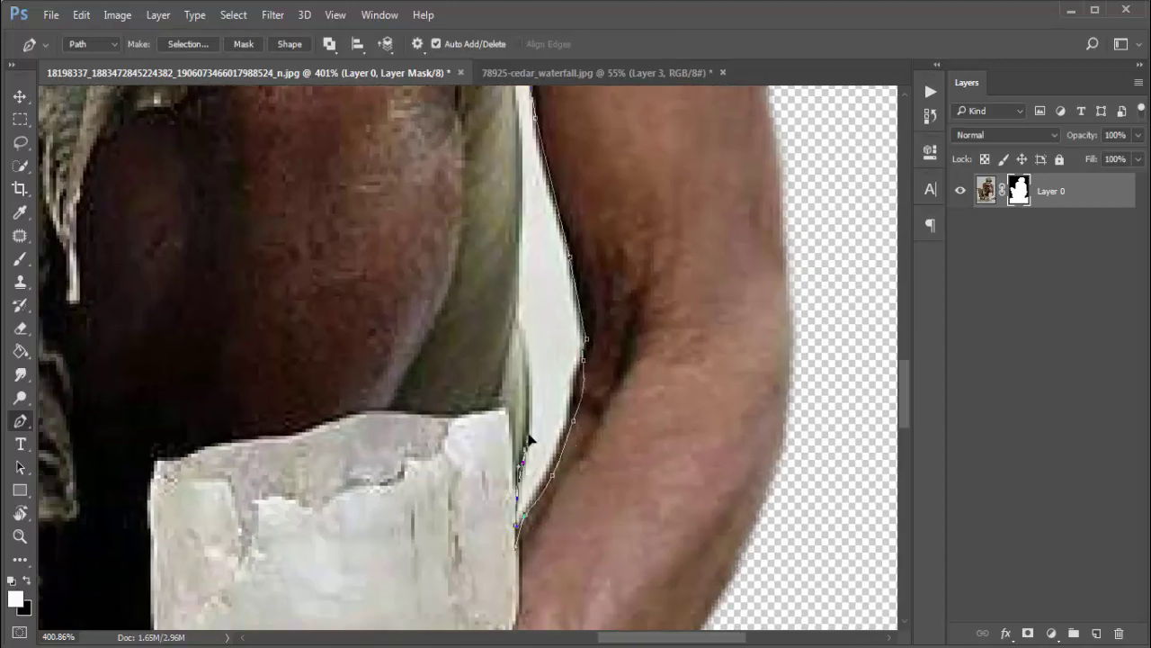
drag(528, 238, 534, 330)
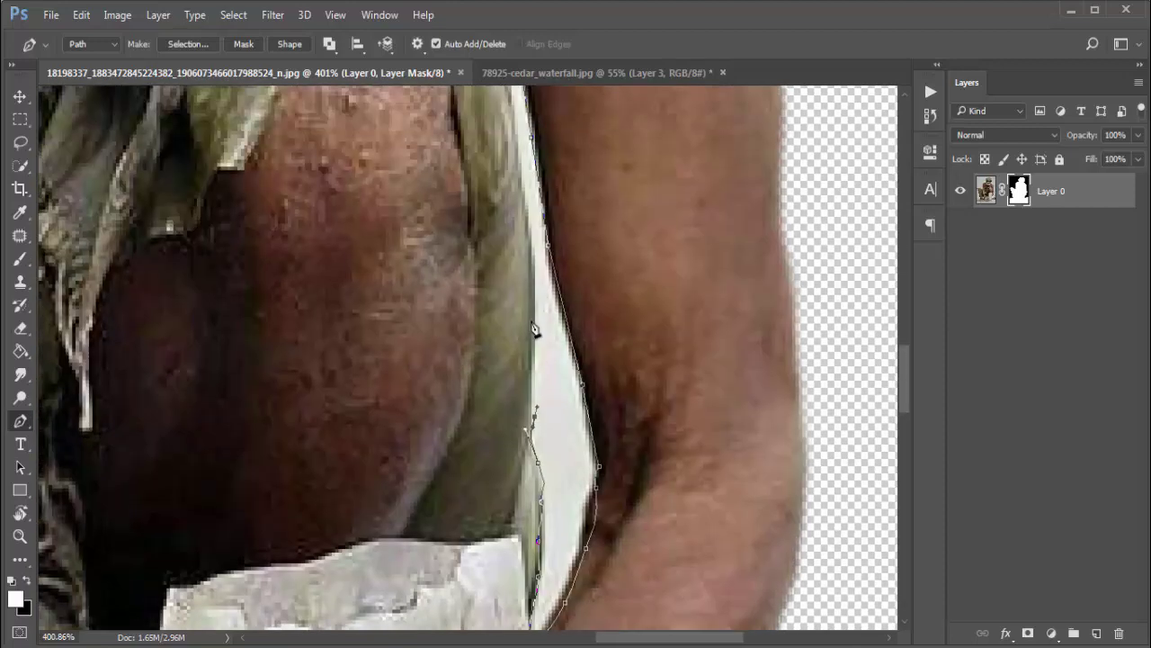
drag(524, 196, 541, 288)
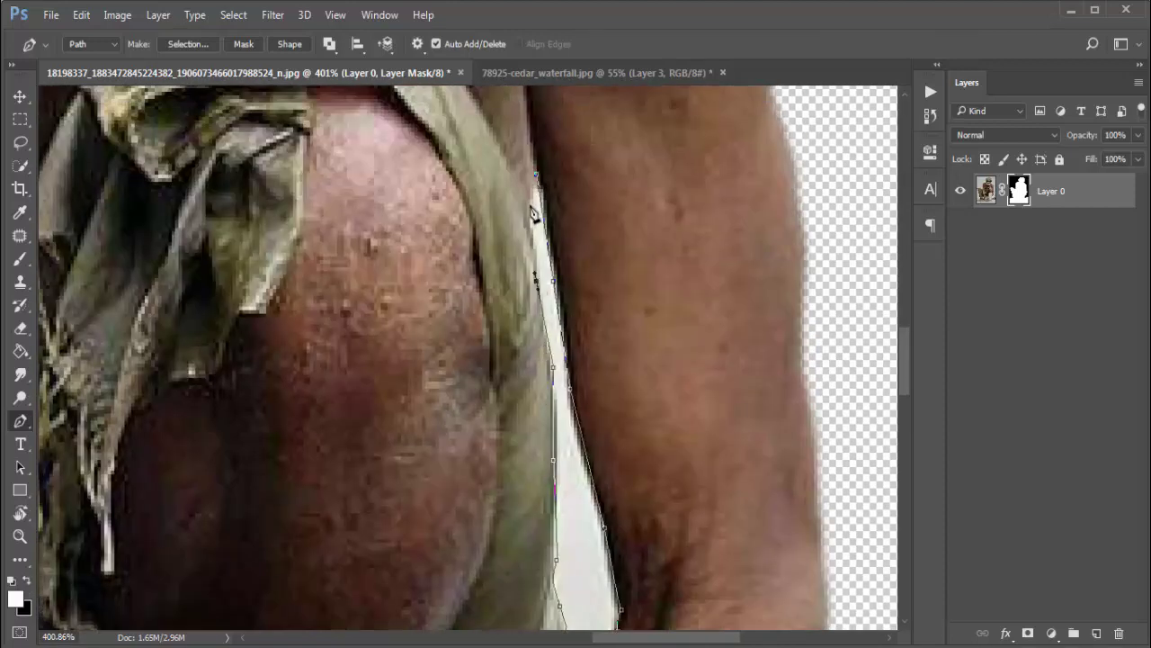
right_click(576, 184)
click(653, 265)
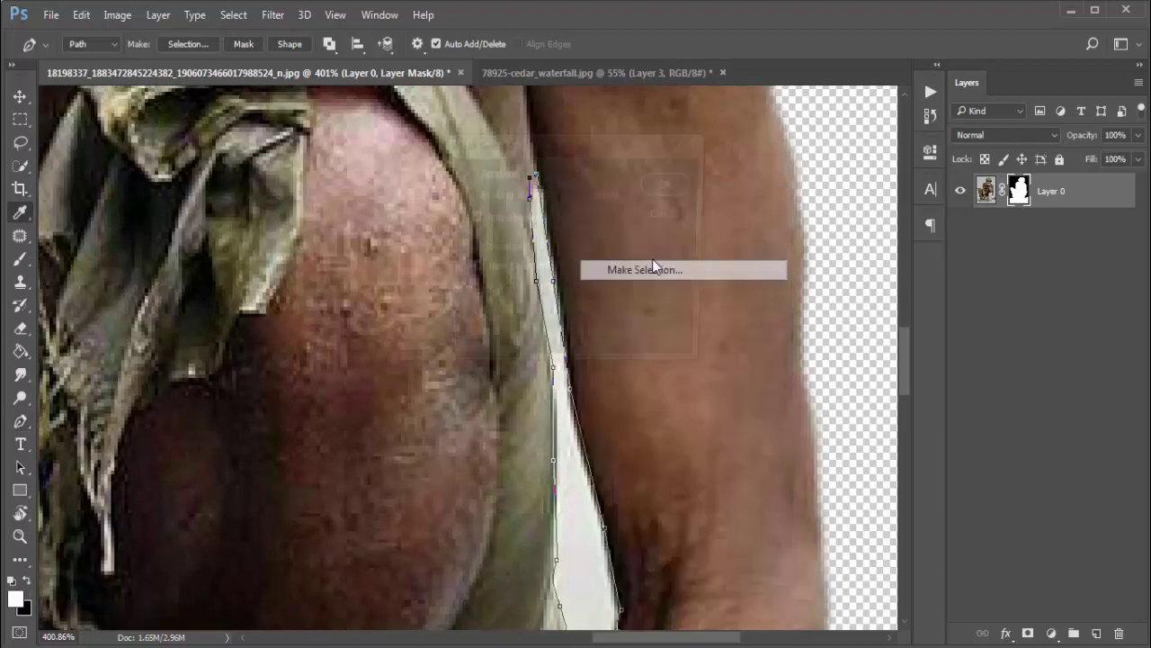
key(Return)
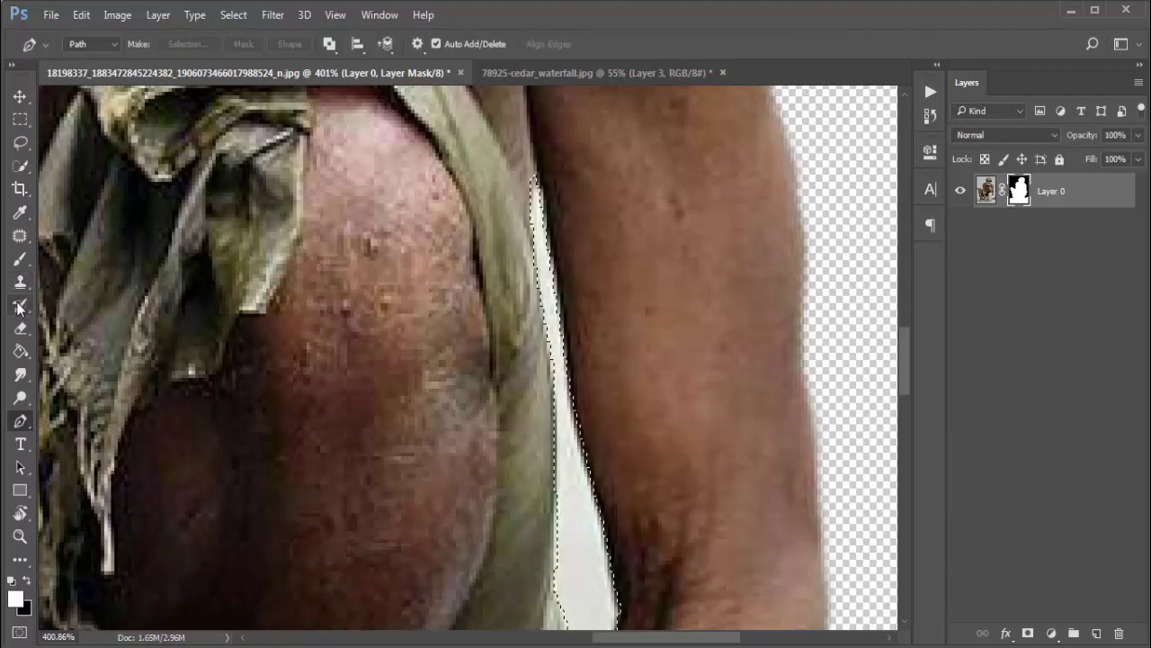
Step: Erase the arm-and-leg gap from the mask and zoom out to check the cut-out
click(20, 329)
scroll(512, 256, down, 3)
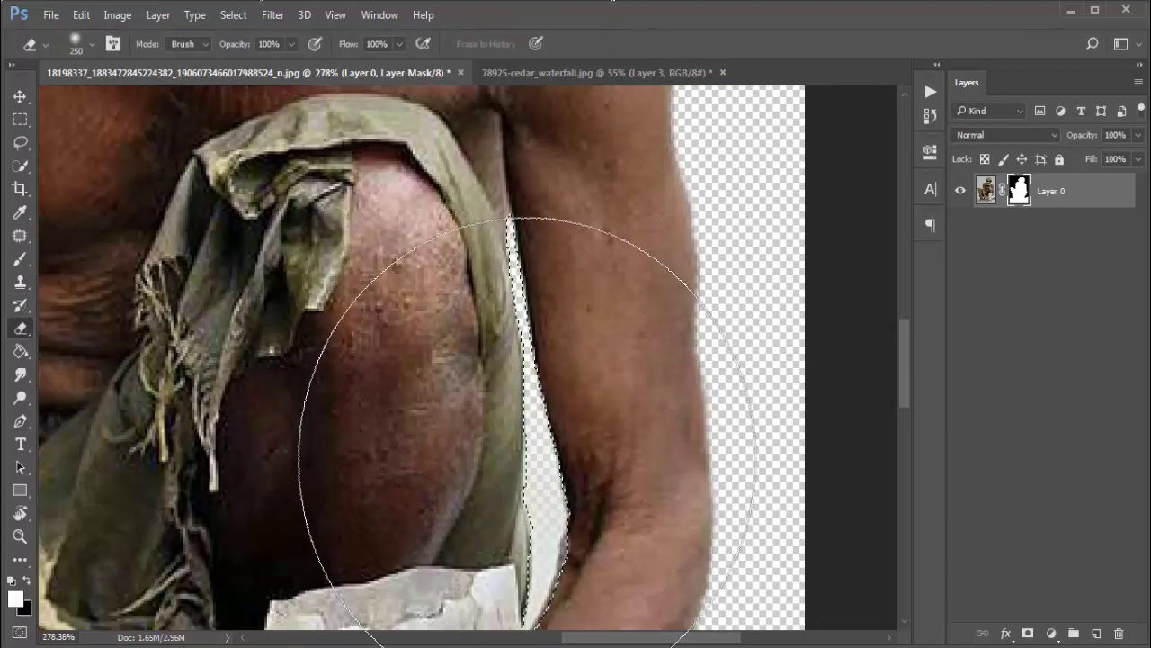
scroll(360, 297, down, 2)
key(l)
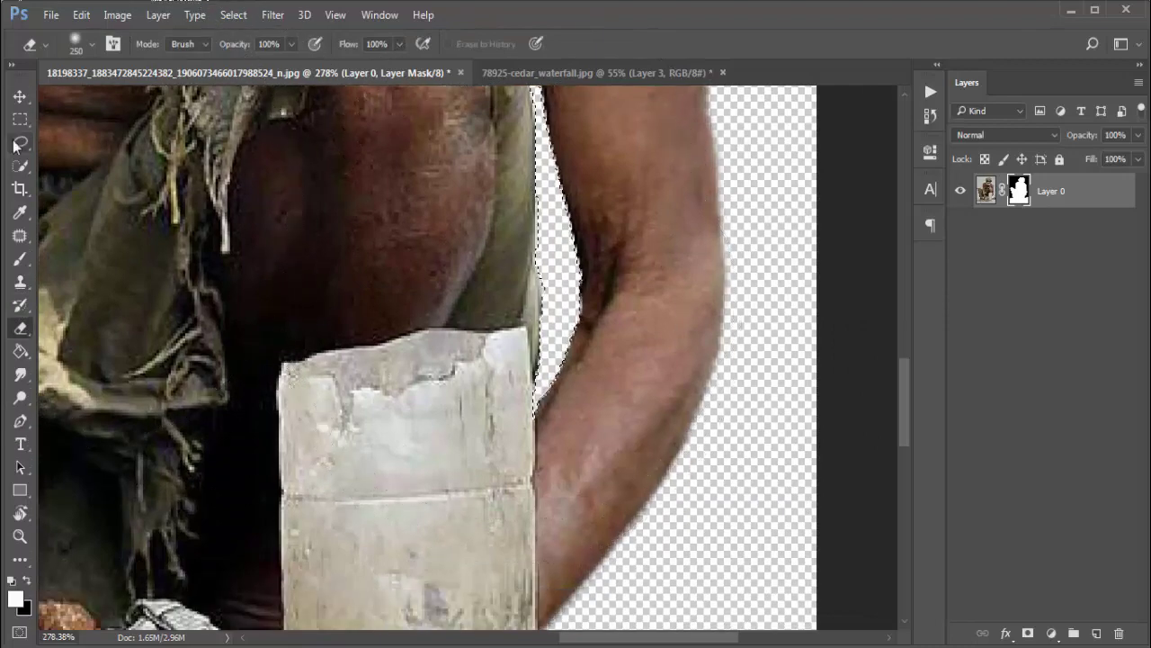
scroll(325, 196, down, 3)
scroll(352, 193, down, 3)
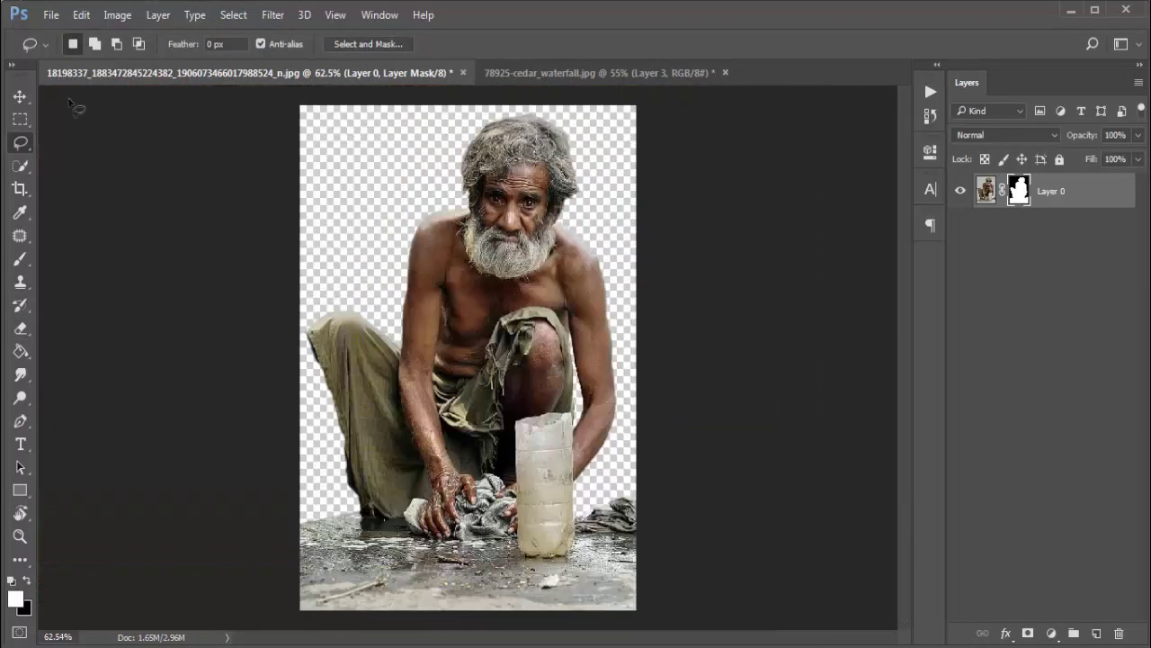
click(19, 96)
Step: Place the man in the waterfall document, scaled to about 85% and positioned right of centre
mouse_move(544, 301)
mouse_down()
mouse_move(533, 230)
mouse_move(496, 401)
mouse_up()
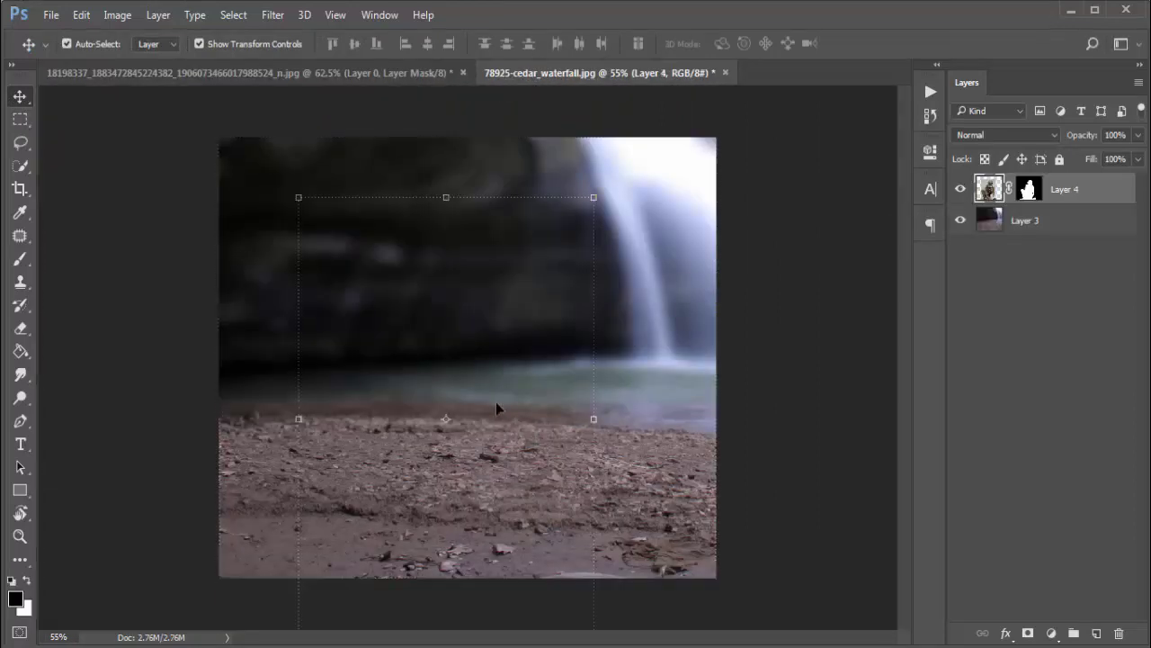
key(ctrl+t)
drag(579, 212, 529, 284)
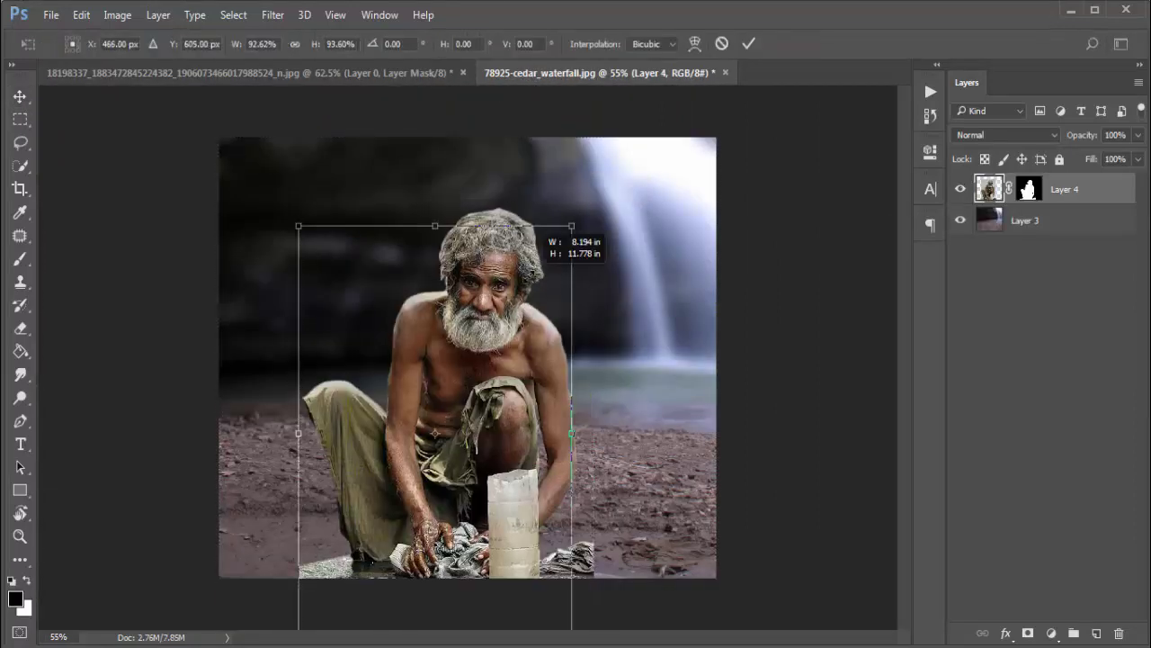
mouse_move(476, 401)
mouse_down()
mouse_move(497, 310)
mouse_move(492, 325)
mouse_up()
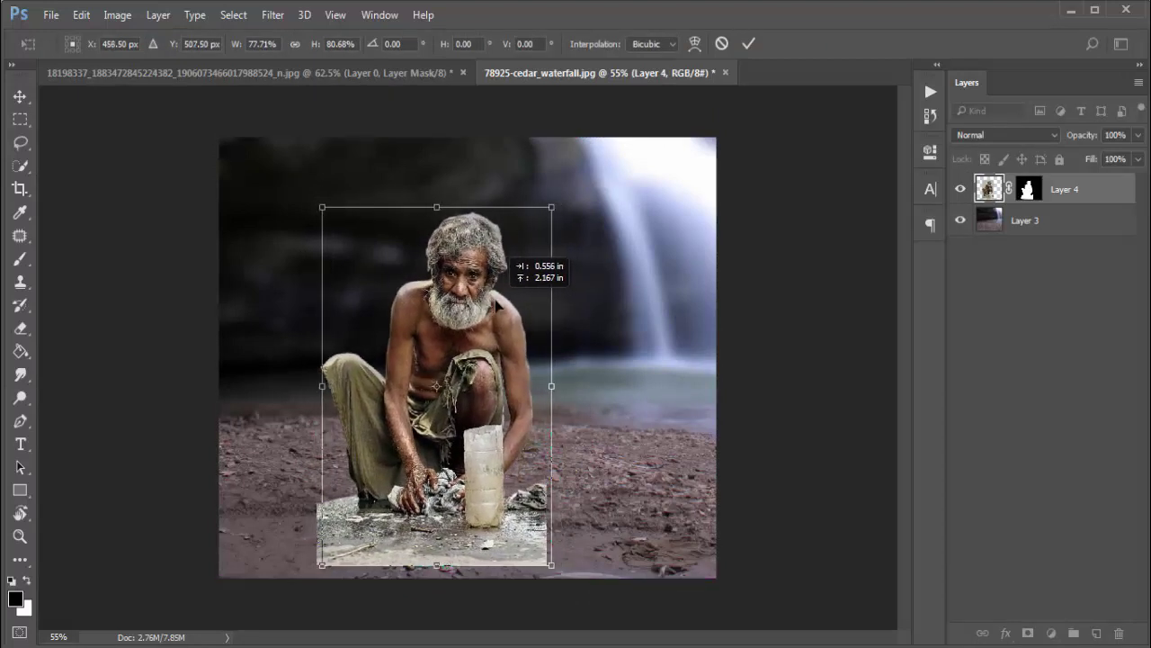
drag(507, 266, 576, 260)
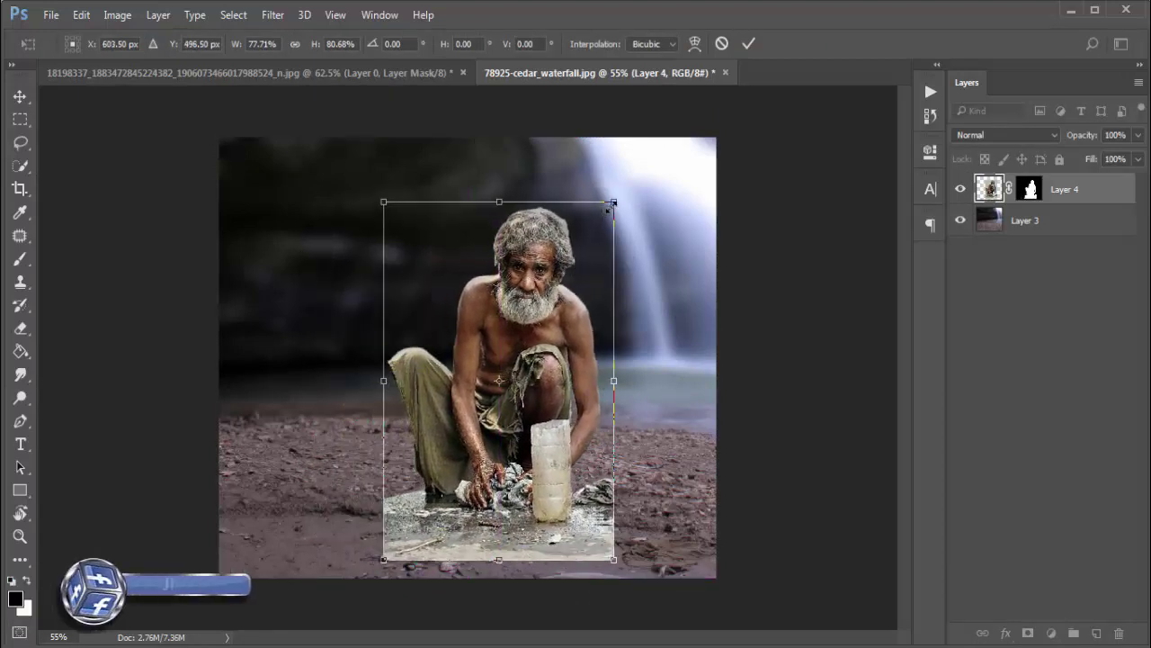
mouse_move(614, 202)
mouse_down()
mouse_move(640, 181)
mouse_move(633, 173)
mouse_up()
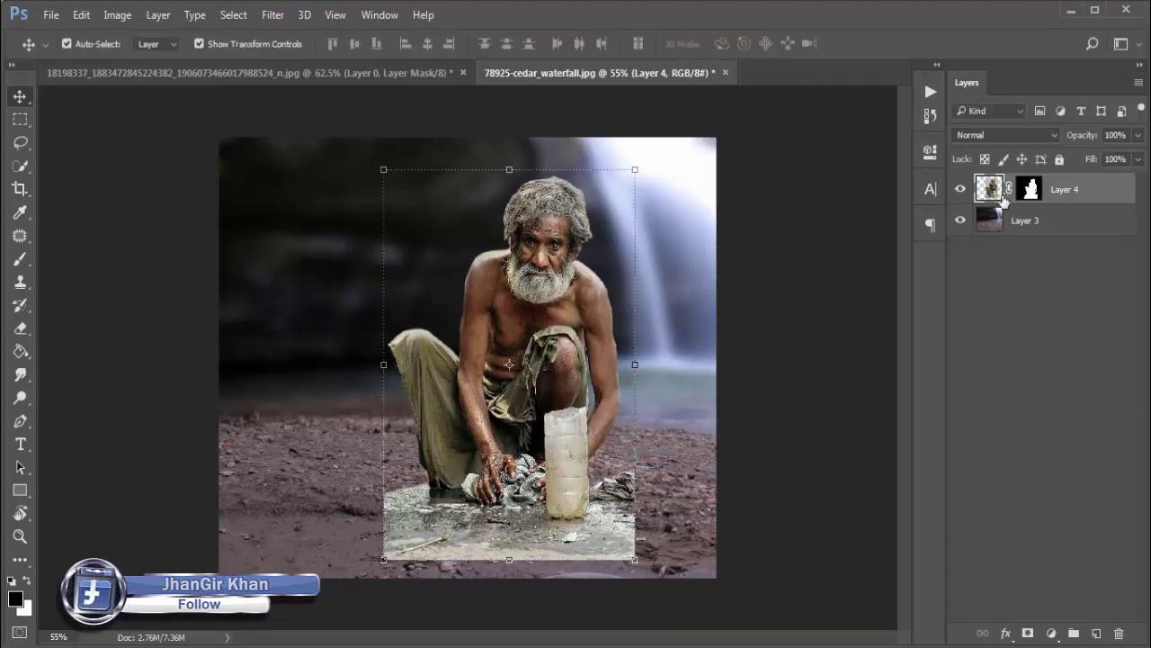
Step: Erase the stray fringe along the old man's hair edge on Layer 4's mask with a smaller eraser
click(1029, 188)
scroll(537, 299, up, 5)
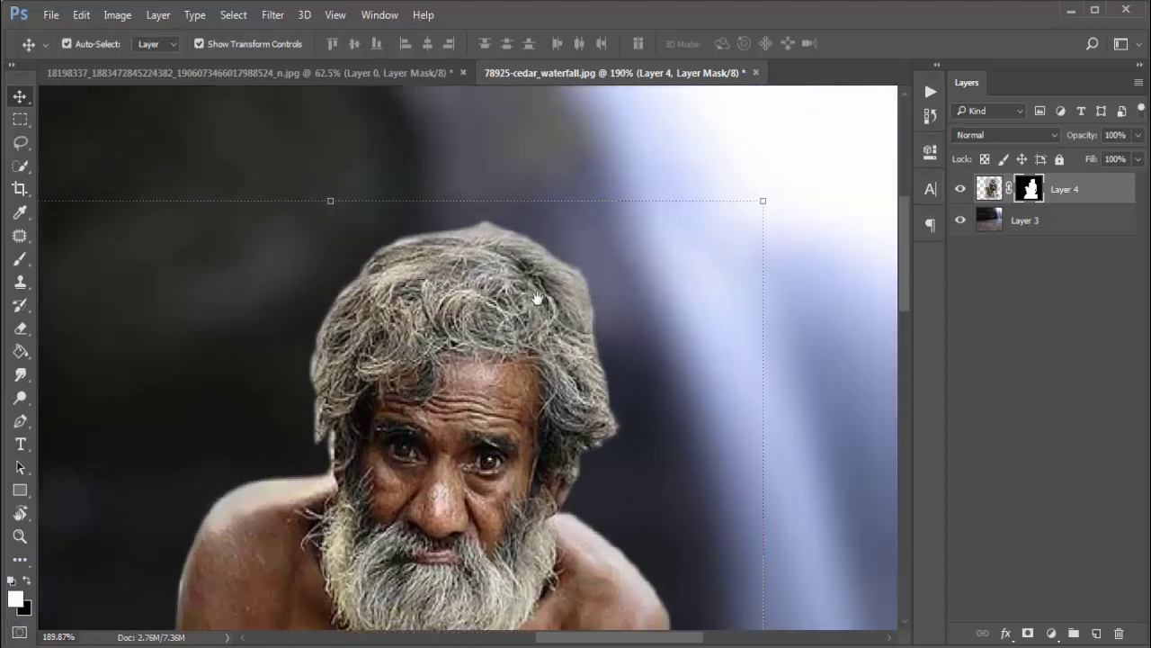
scroll(578, 246, up, 2)
click(16, 330)
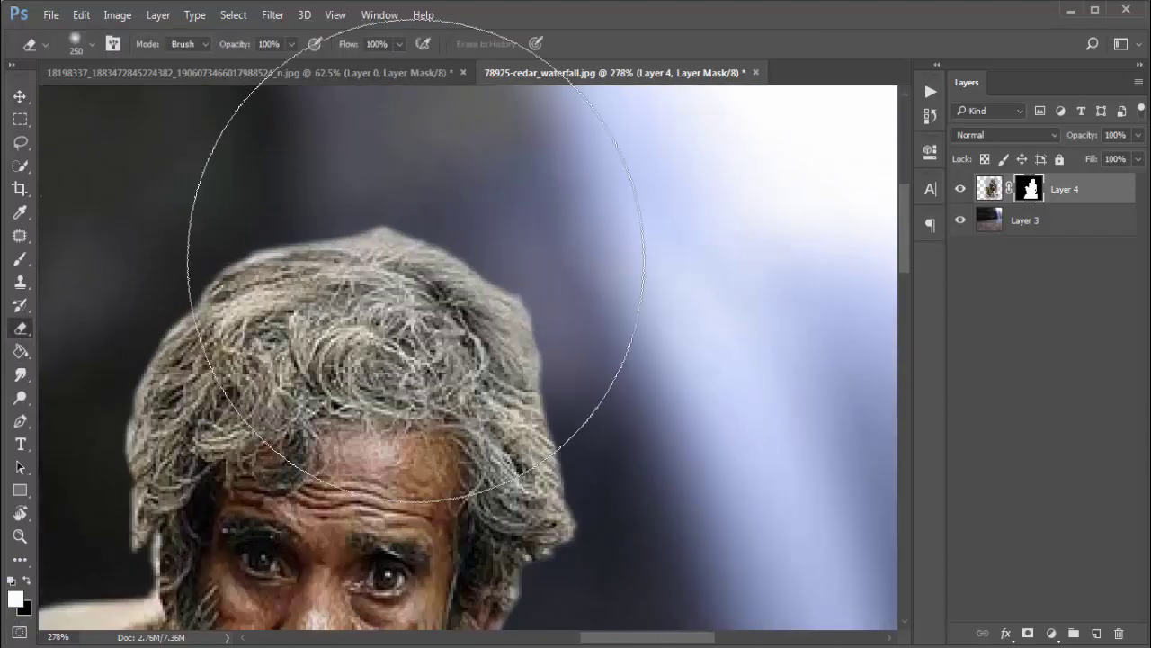
key(bracketleft)
key(bracketleft)
key(bracketleft)
key(bracketleft)
key(bracketleft)
key(bracketleft)
key(bracketleft)
key(bracketleft)
key(bracketleft)
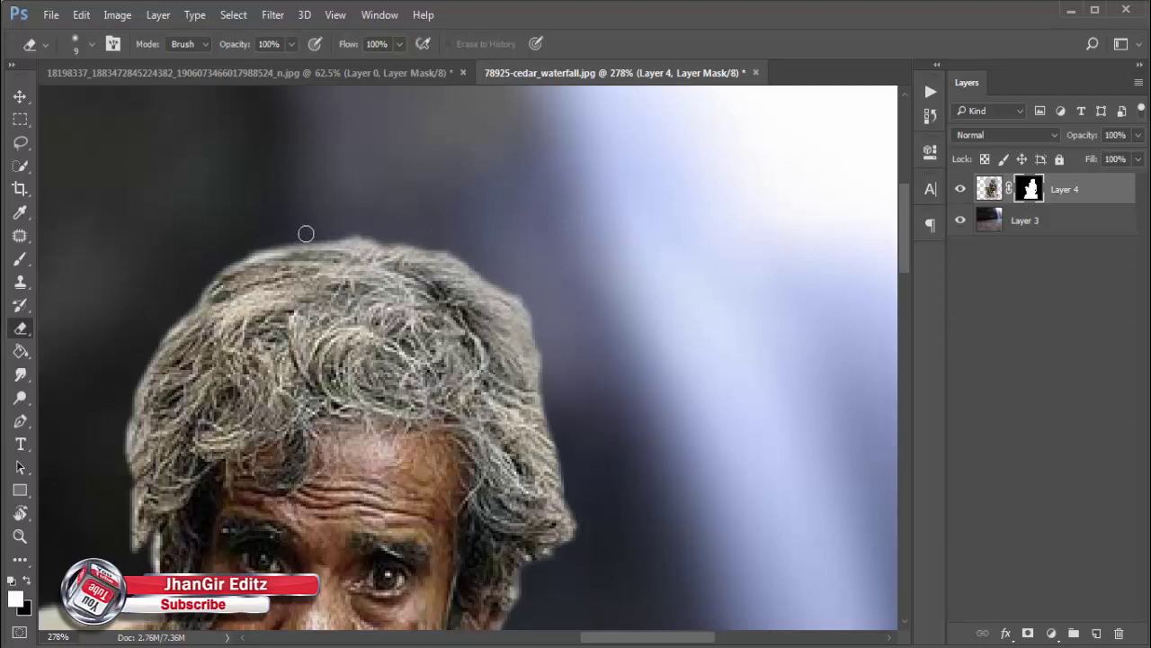
drag(530, 297, 581, 357)
drag(606, 421, 560, 282)
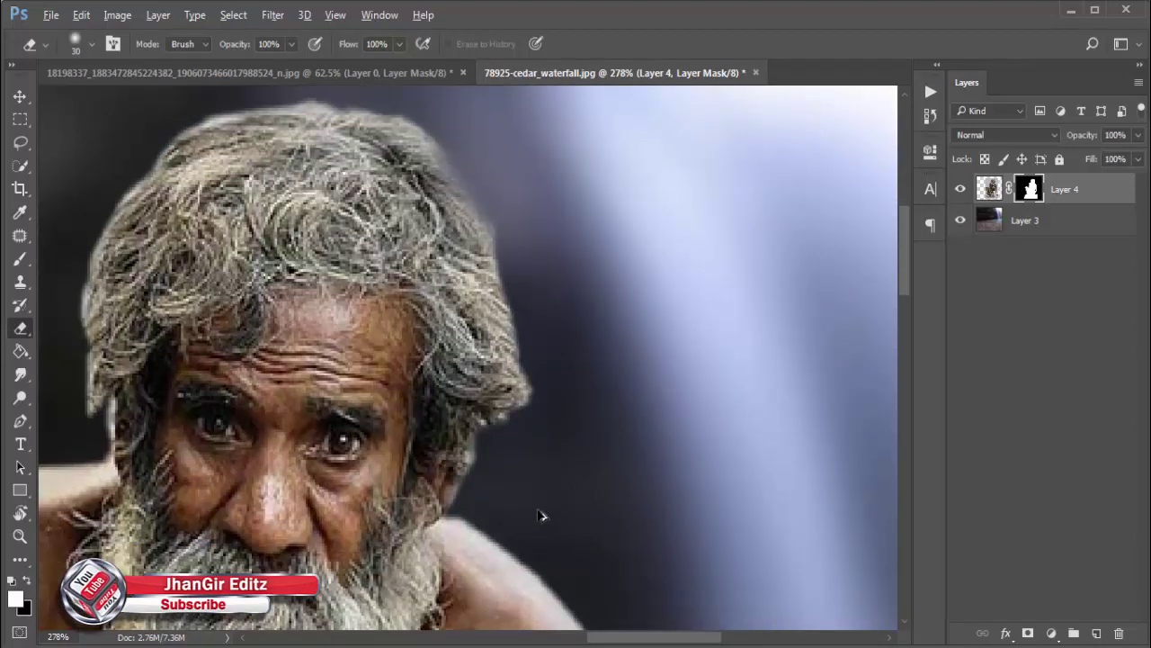
scroll(540, 515, down, 2)
scroll(558, 480, down, 2)
scroll(559, 482, down, 2)
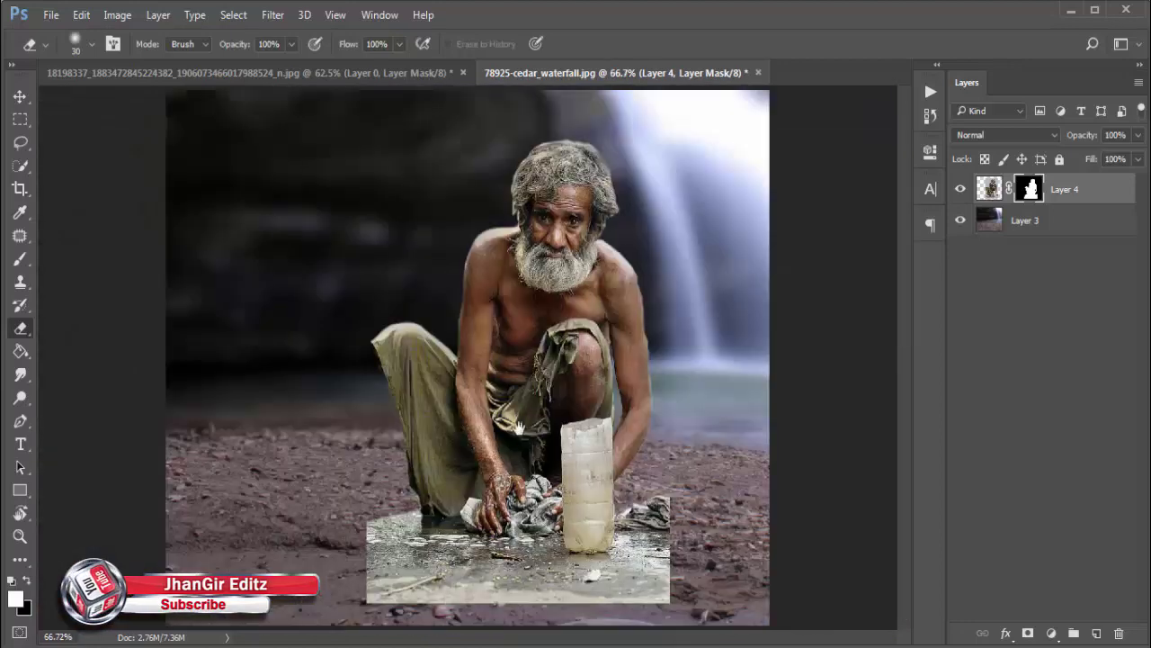
Step: Set the eraser to 37% opacity and size 70, then soften the patch's left edge and bottom strip
scroll(509, 523, up, 2)
scroll(509, 523, down, 2)
scroll(509, 523, up, 3)
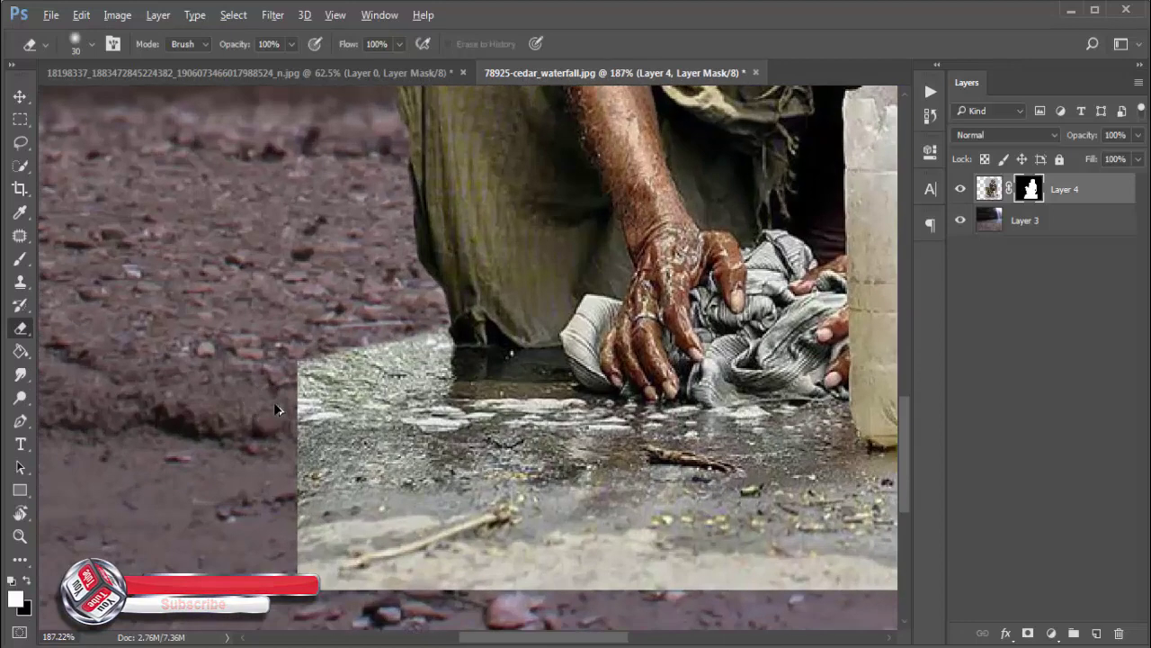
scroll(509, 522, up, 1)
mouse_move(253, 45)
mouse_down()
mouse_move(270, 57)
mouse_move(239, 67)
mouse_up()
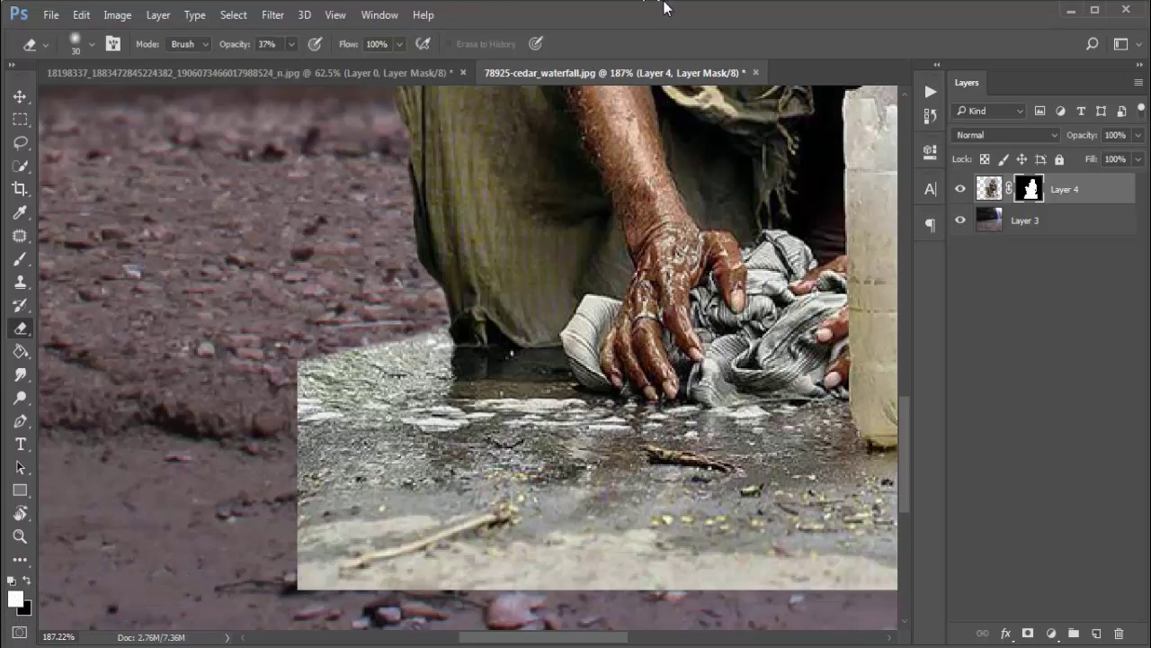
key(bracketright)
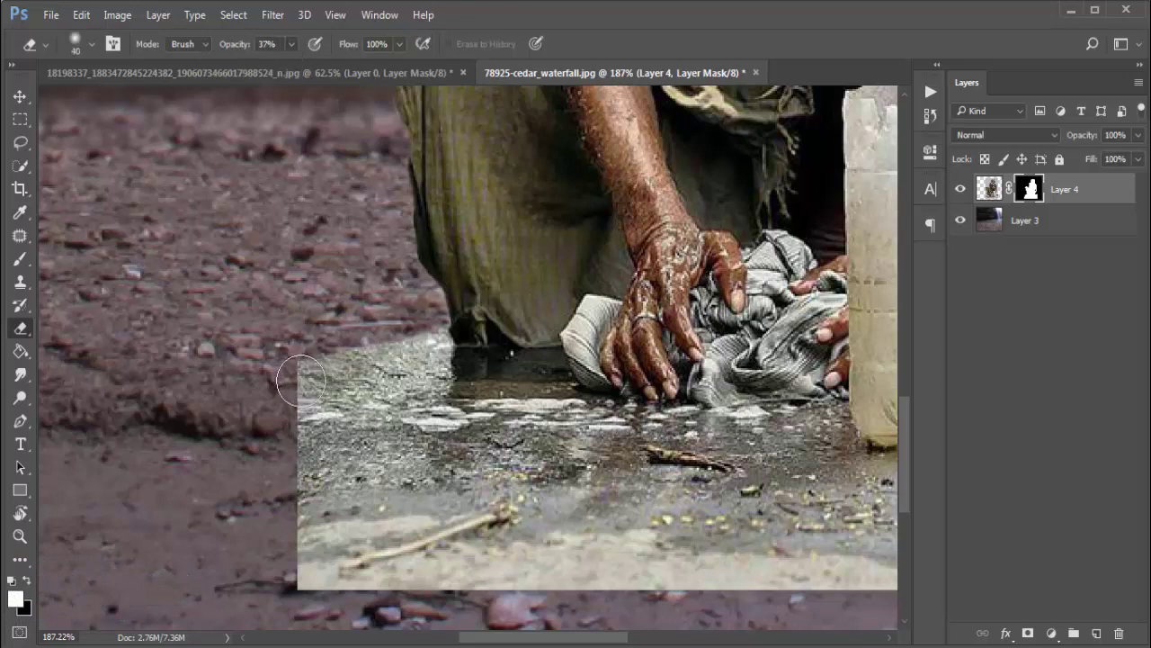
key(bracketright)
key(bracketright)
key(bracketright)
drag(306, 351, 368, 483)
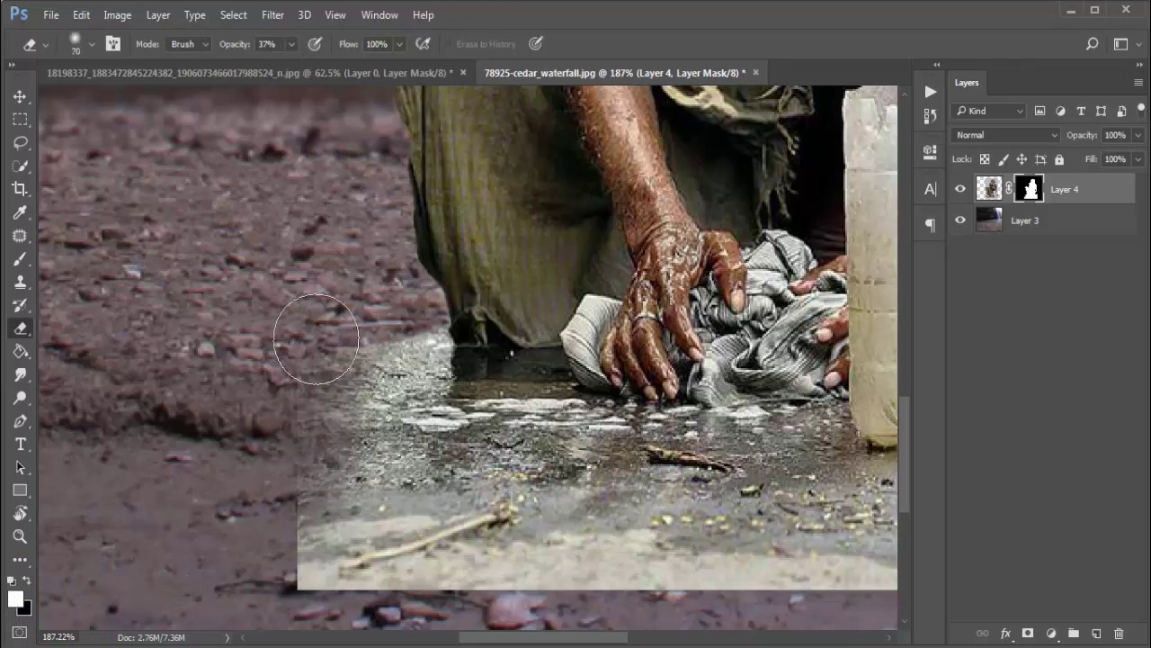
mouse_move(303, 501)
mouse_down()
mouse_move(291, 575)
mouse_move(618, 459)
mouse_up()
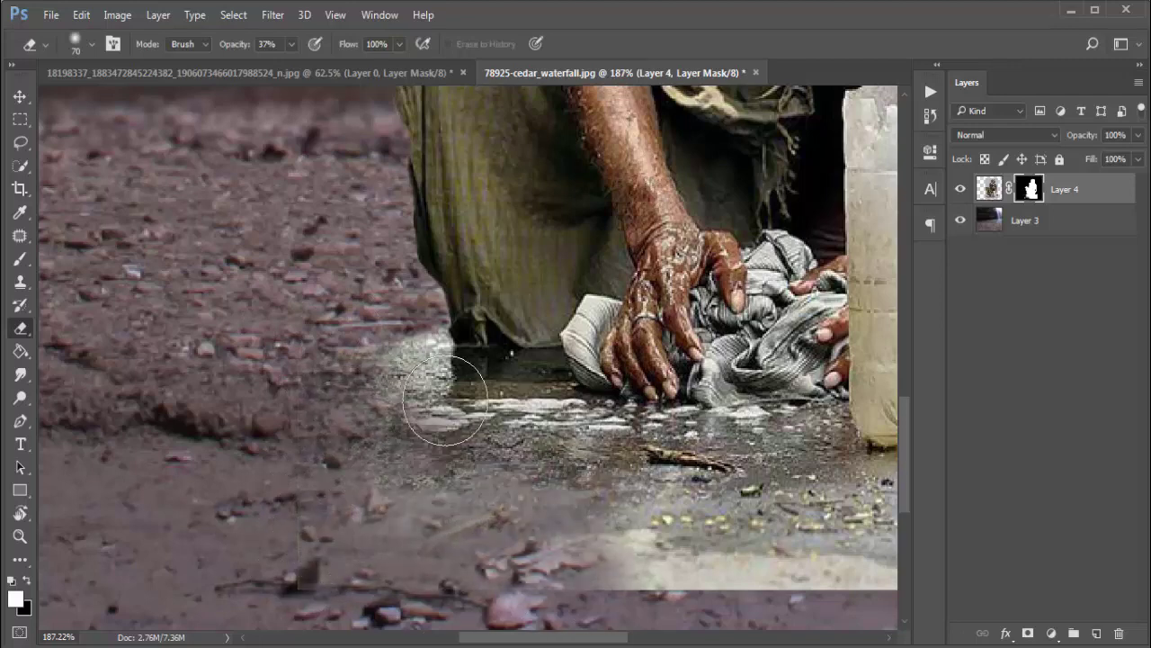
Step: Fade the light lower strip, the hard right edge and the wet area around the bottle into the mud
scroll(475, 470, down, 2)
scroll(475, 471, right, 8)
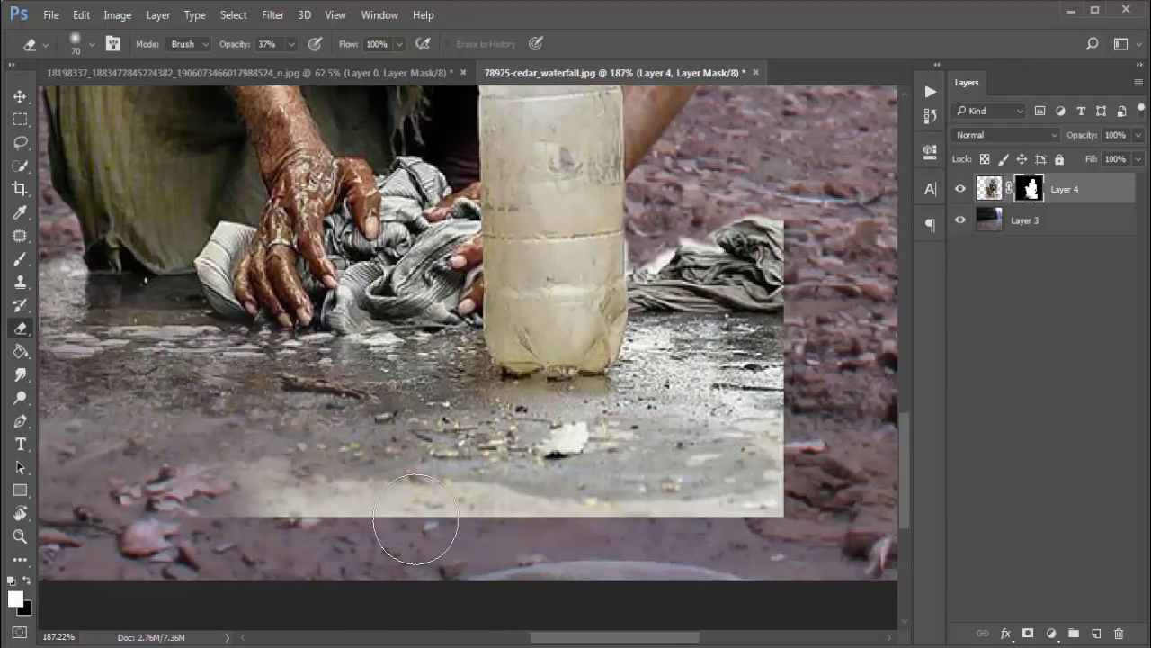
mouse_move(538, 526)
mouse_down()
mouse_move(674, 527)
mouse_move(380, 534)
mouse_move(164, 522)
mouse_up()
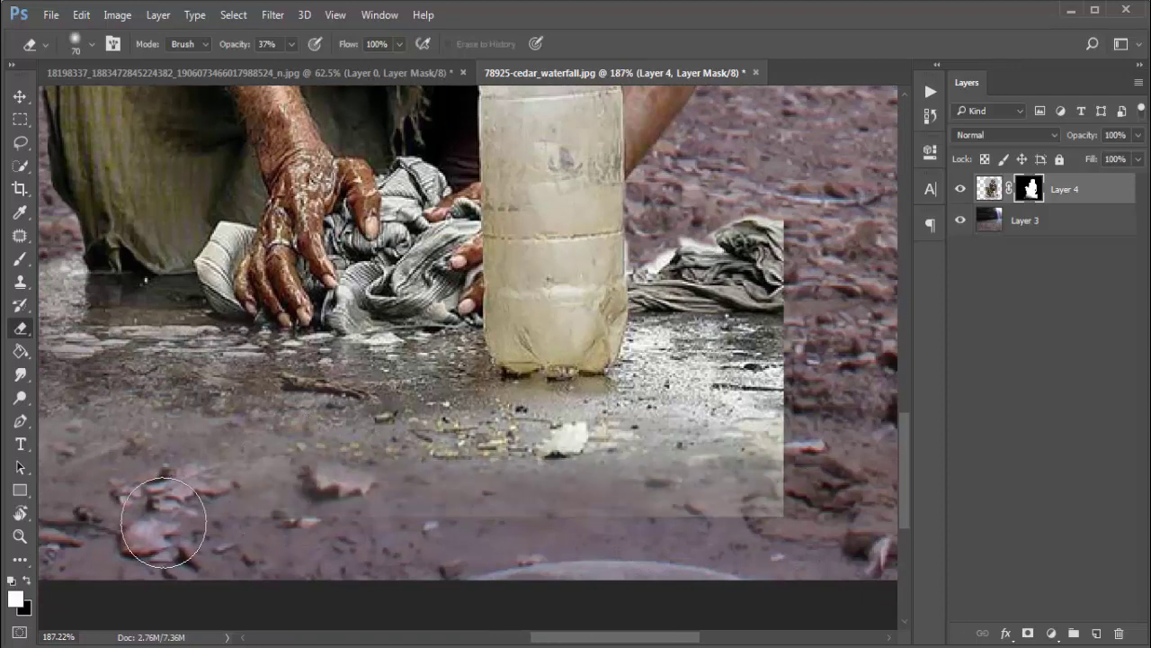
mouse_move(792, 468)
mouse_down()
mouse_move(682, 533)
mouse_move(792, 399)
mouse_move(774, 526)
mouse_move(714, 470)
mouse_move(453, 440)
mouse_move(376, 458)
mouse_move(383, 490)
mouse_up()
drag(489, 488, 791, 495)
mouse_move(552, 424)
mouse_down()
mouse_move(411, 381)
mouse_move(416, 358)
mouse_up()
drag(710, 422, 310, 377)
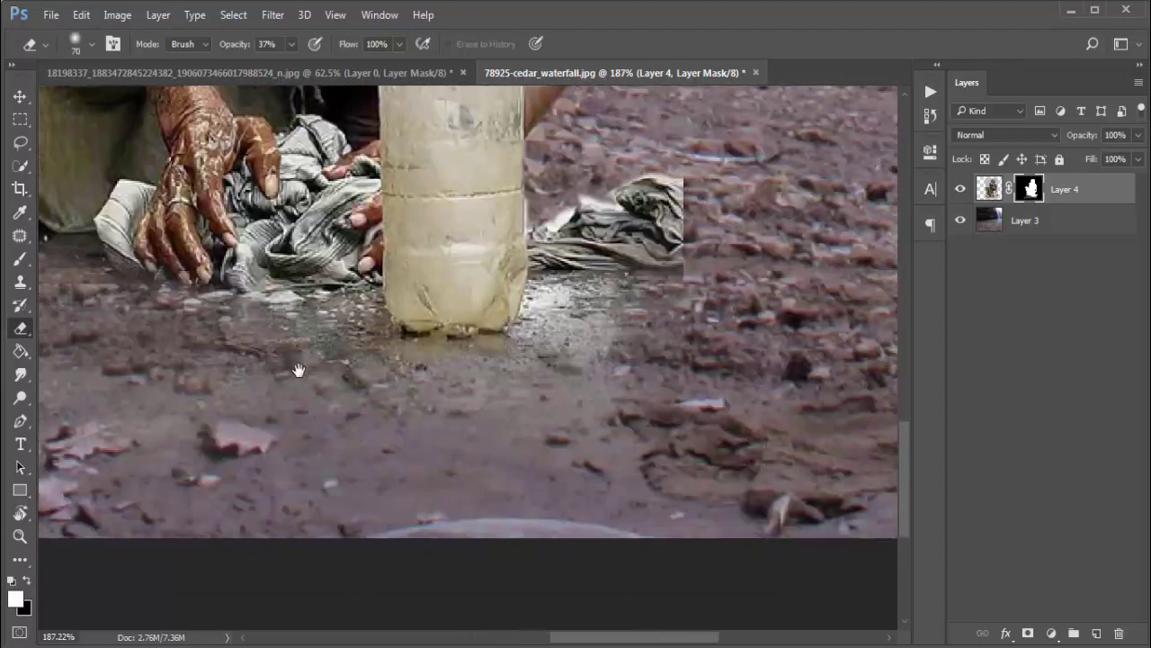
drag(316, 323, 569, 312)
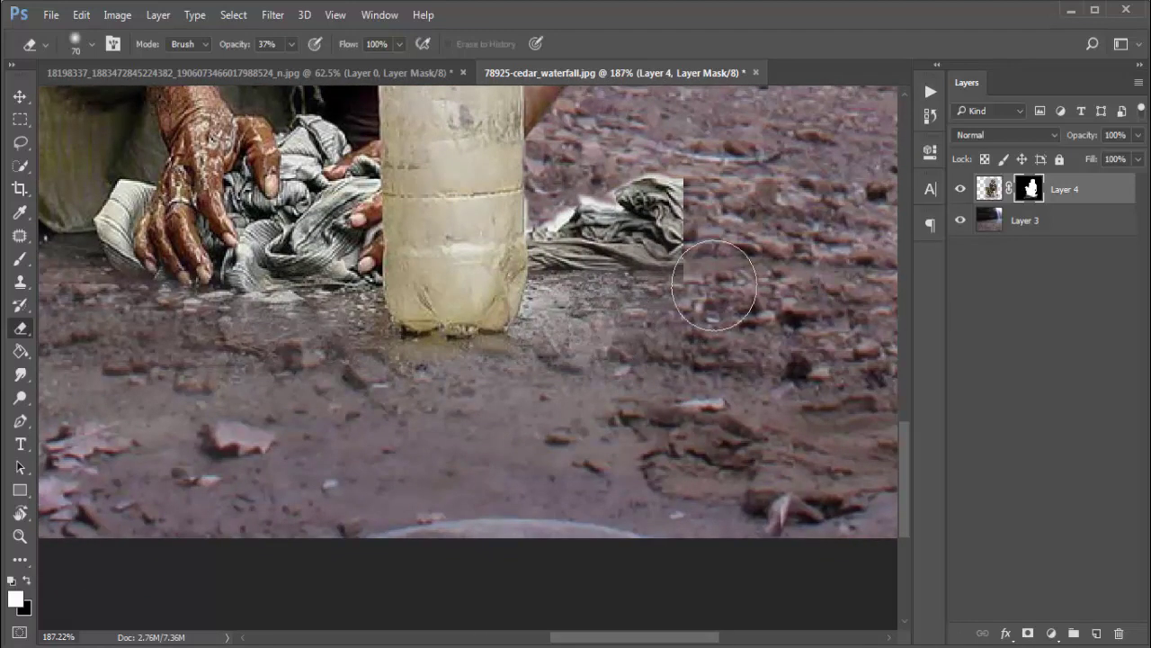
Step: Restore eraser opacity to 100% and blend away the hard seam beside the cloth
click(290, 44)
drag(293, 66, 345, 66)
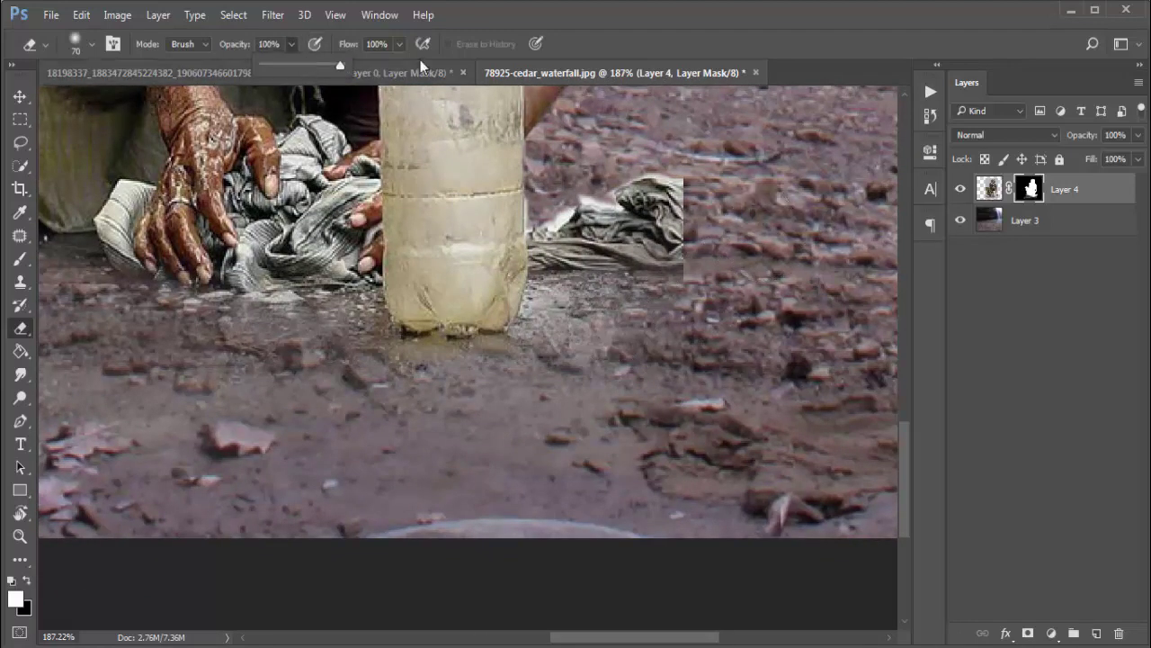
drag(694, 159, 677, 270)
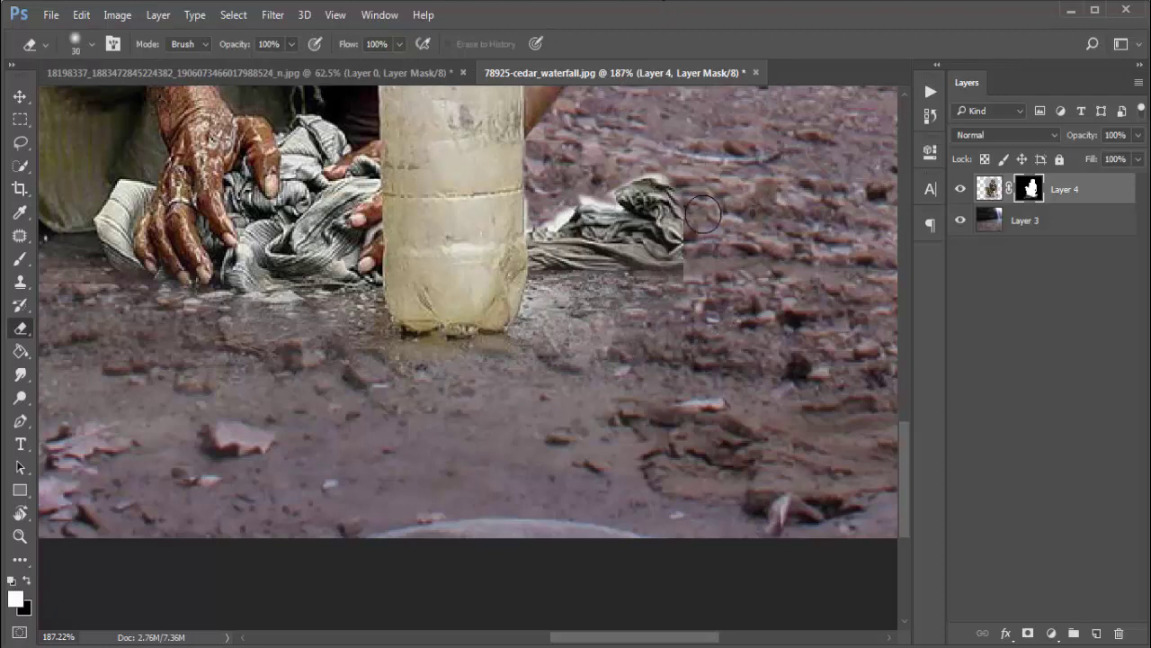
scroll(749, 270, down, 3)
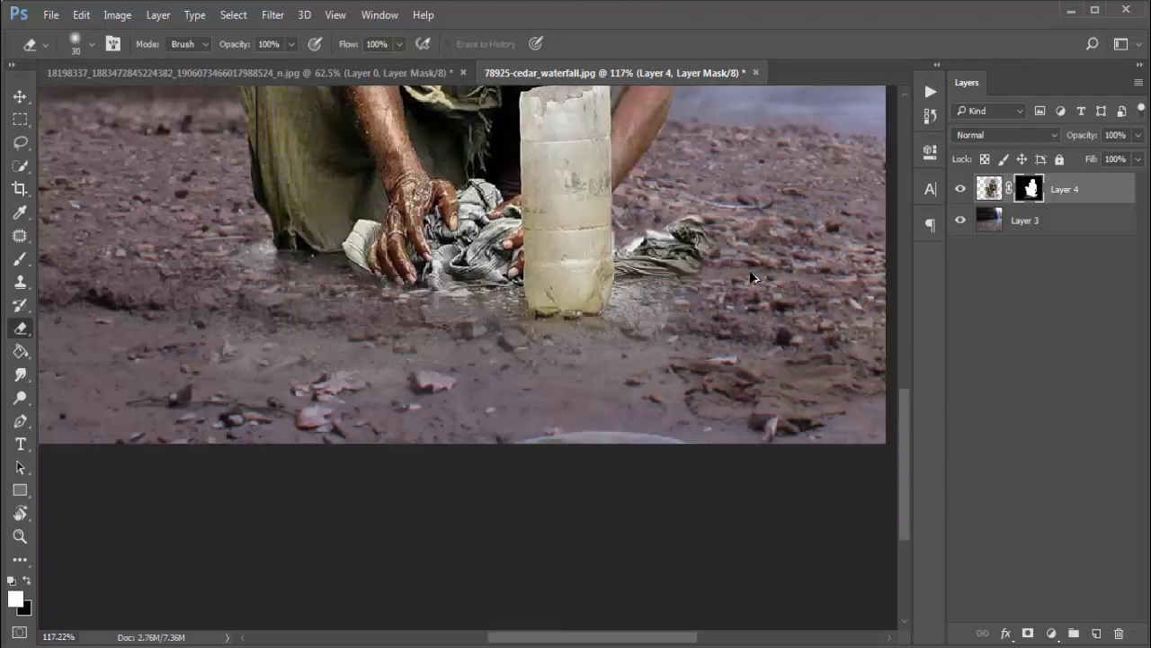
scroll(749, 270, down, 3)
scroll(746, 264, down, 1)
scroll(698, 339, down, 1)
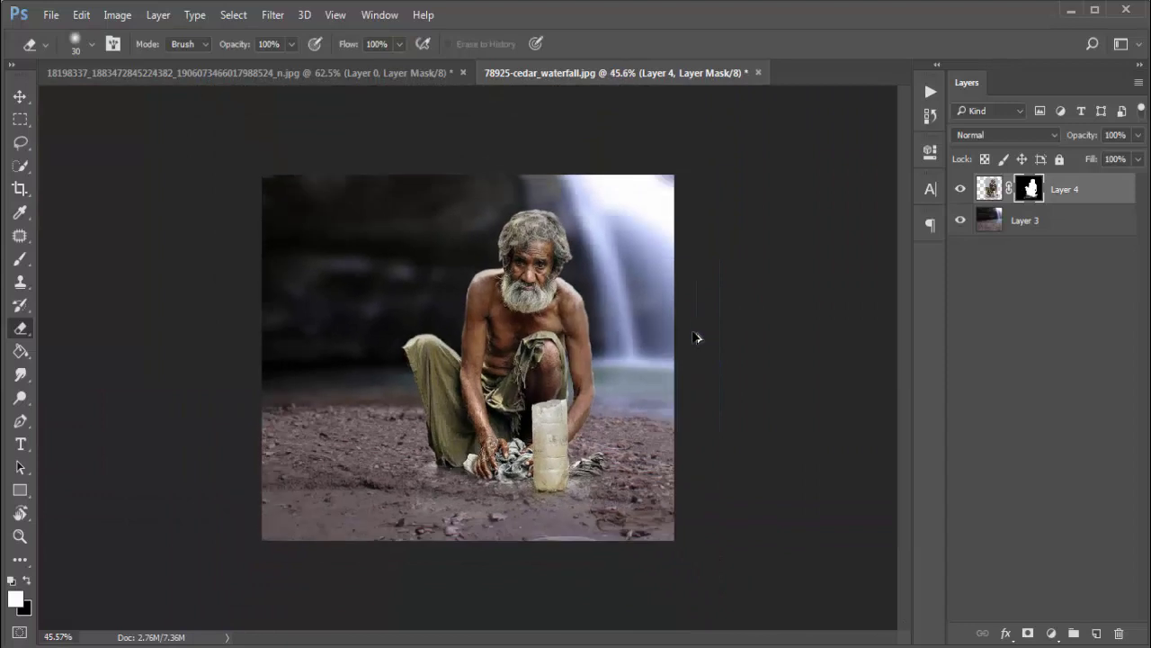
scroll(675, 369, down, 1)
scroll(586, 430, up, 1)
Step: Widen the man layer slightly to the left and commit the transform
click(20, 96)
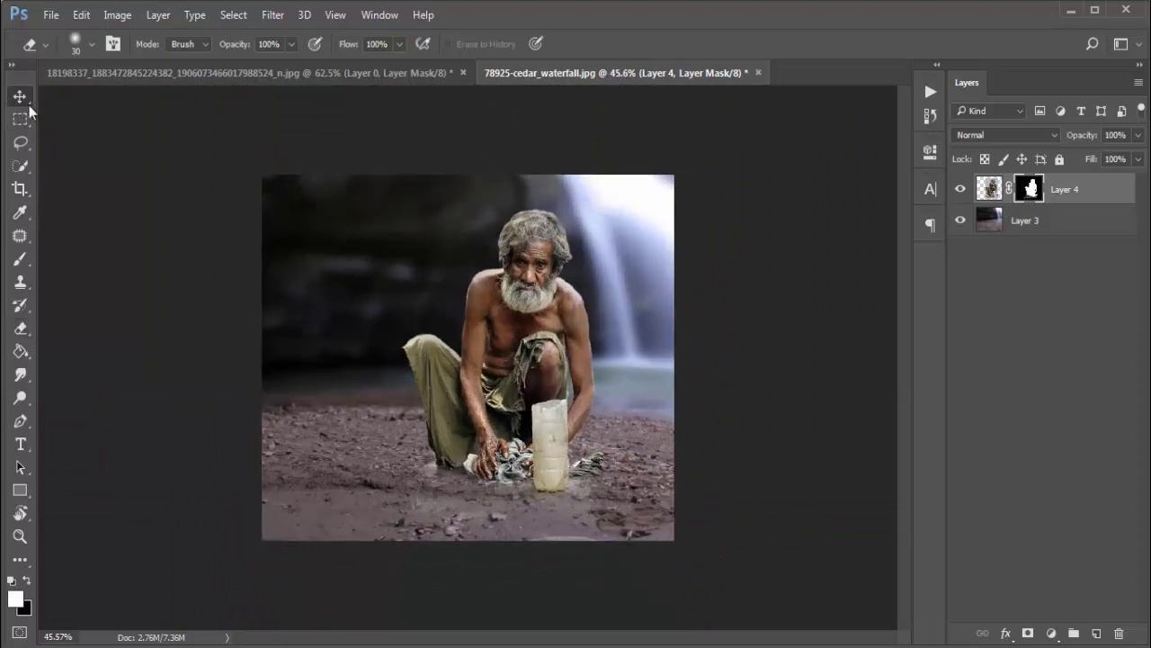
drag(399, 364, 391, 364)
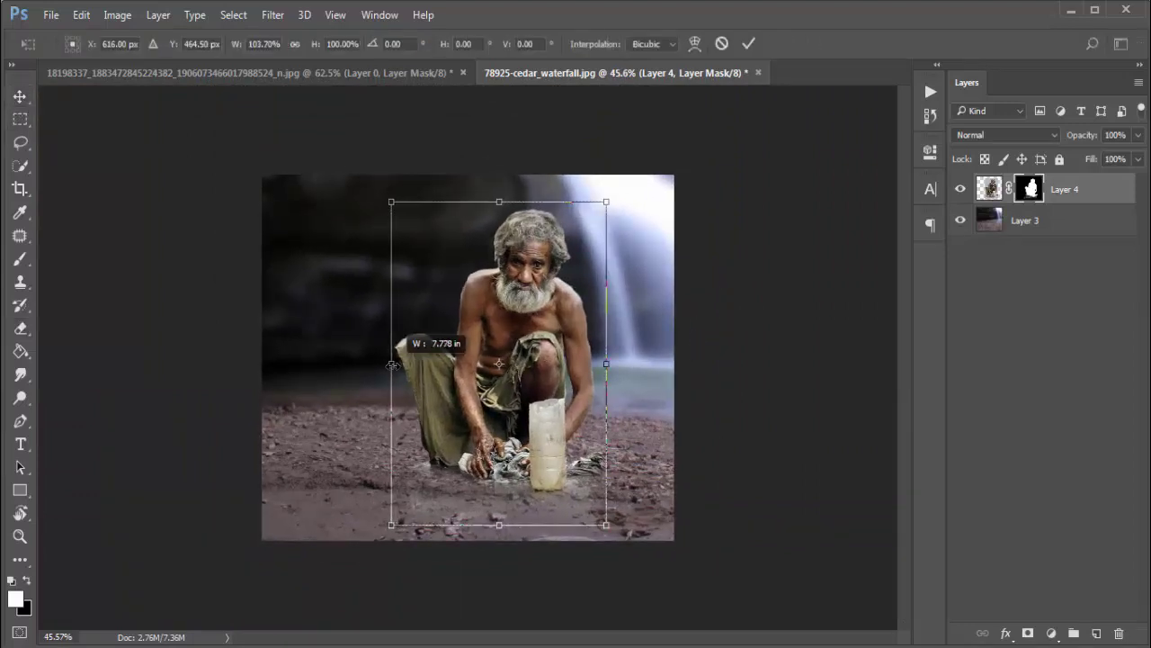
click(749, 45)
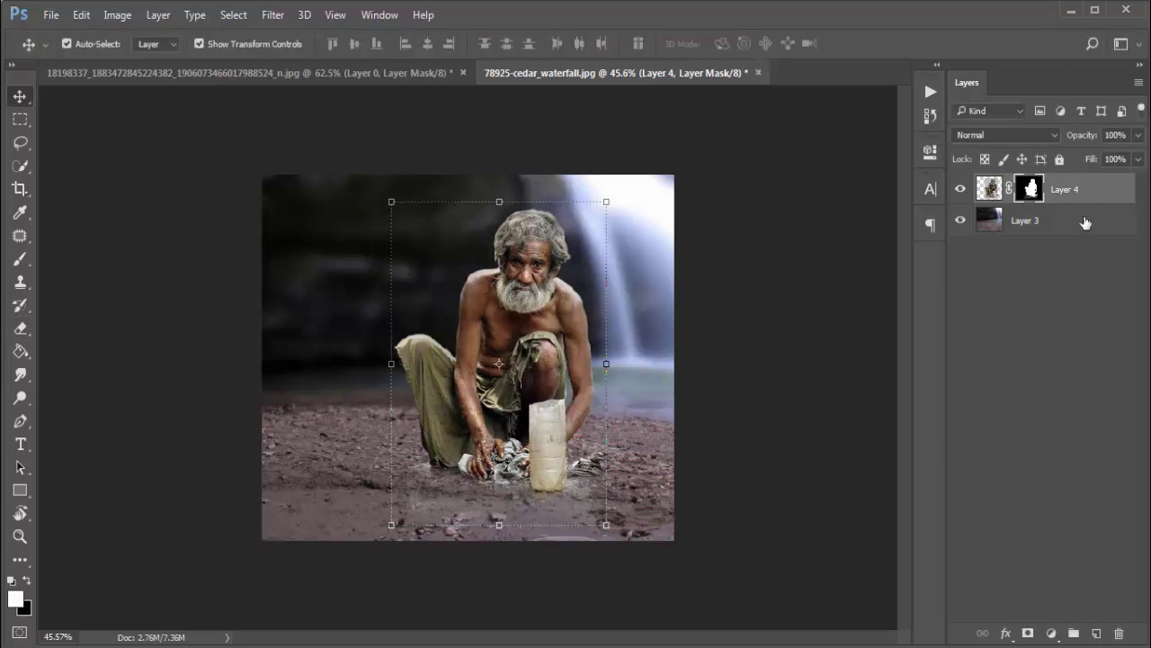
Step: Merge Layer 4 down into Layer 3 and duplicate it as Layer 3 copy
right_click(1085, 188)
click(792, 603)
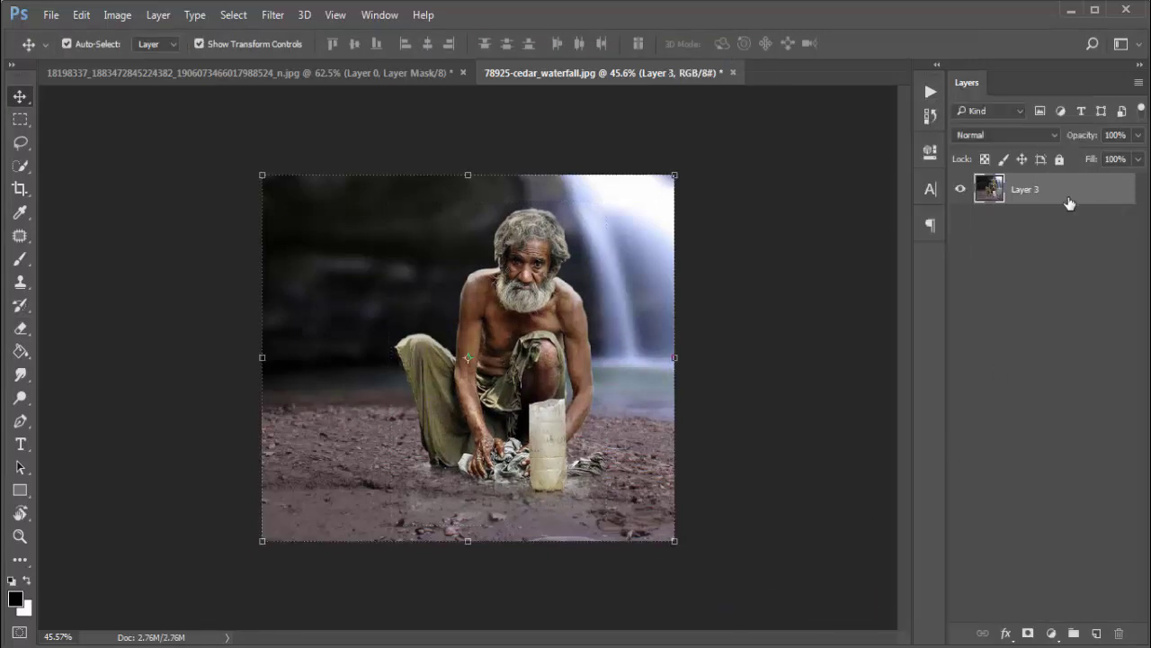
drag(1139, 558, 1096, 633)
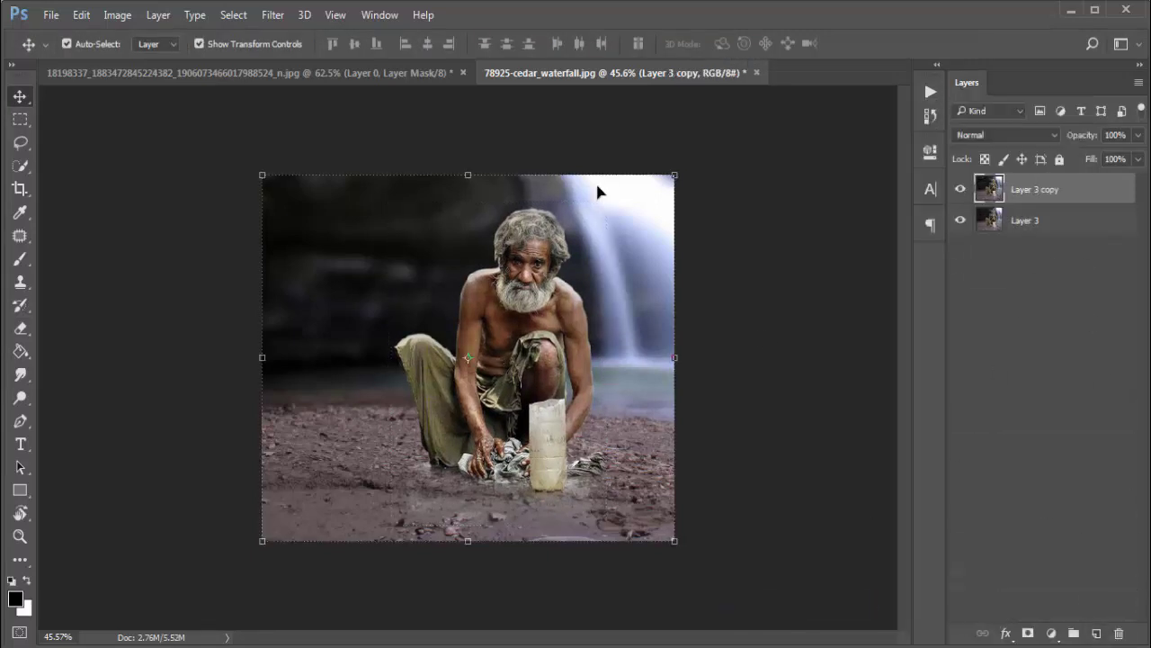
click(278, 20)
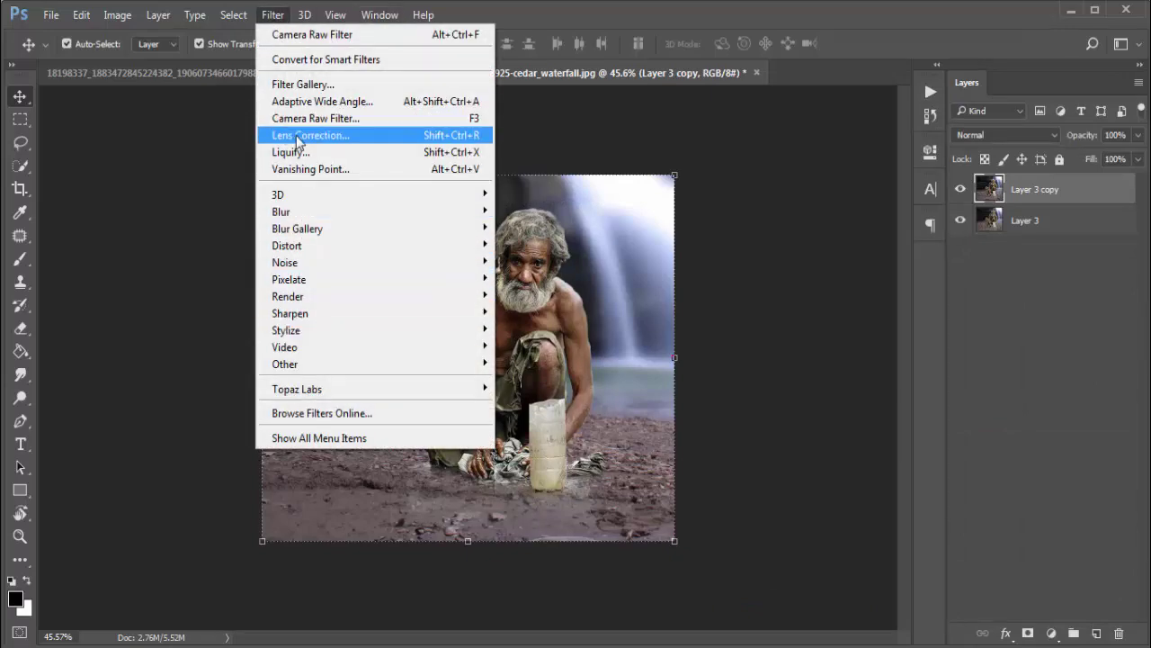
Step: In the Camera Raw Filter, set Clarity -24, Blacks +28 and Shadows -43
click(320, 117)
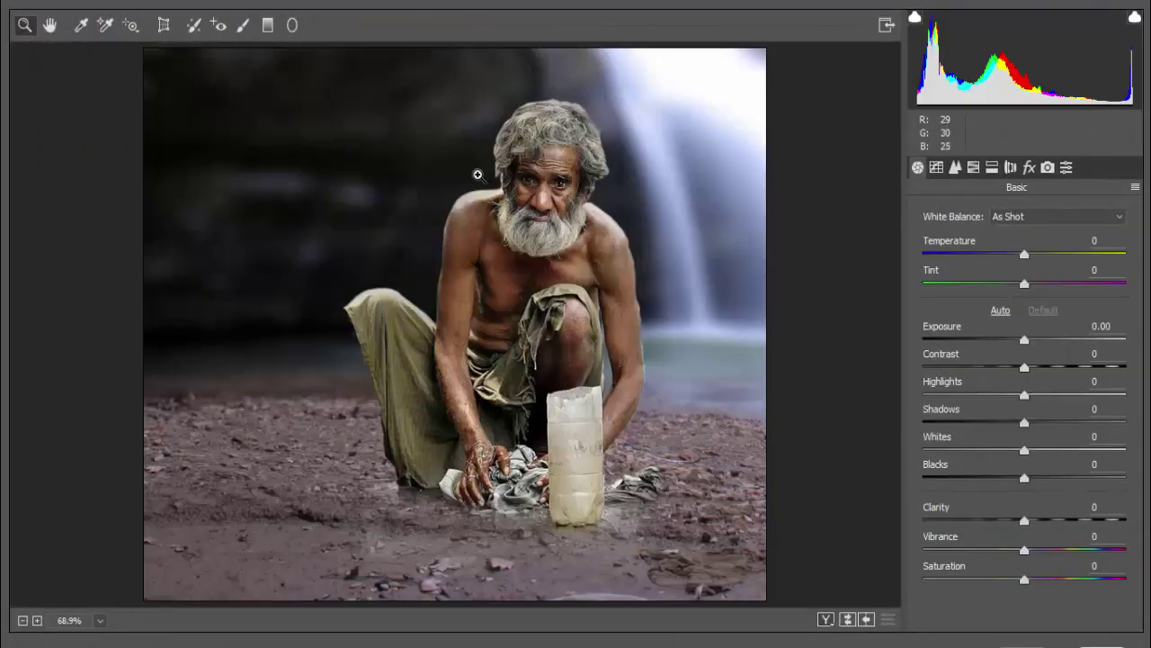
mouse_move(1017, 523)
mouse_down()
mouse_move(994, 528)
mouse_move(1034, 559)
mouse_up()
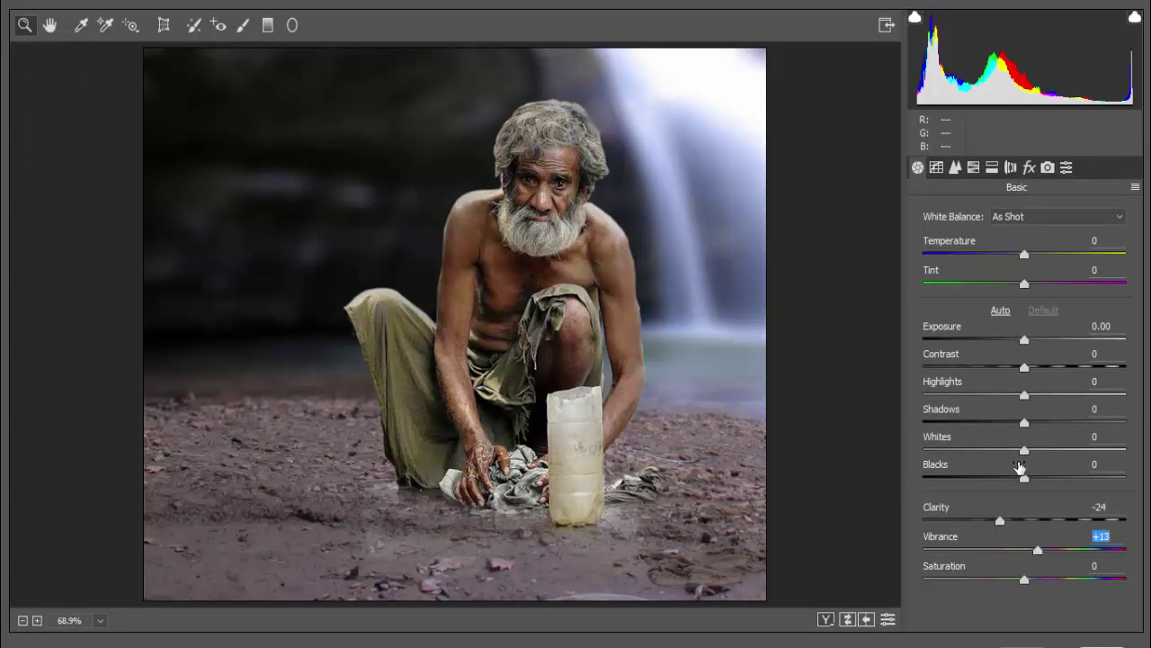
mouse_move(1026, 484)
mouse_down()
mouse_move(1006, 493)
mouse_move(1056, 494)
mouse_move(1067, 454)
mouse_move(945, 480)
mouse_up()
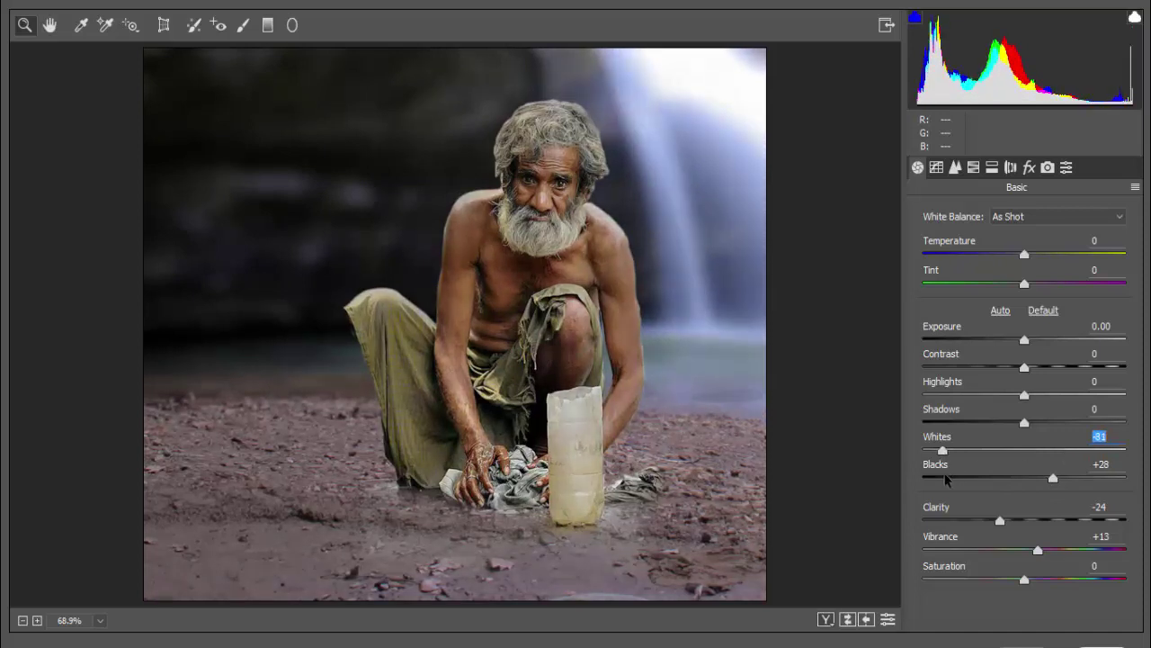
mouse_move(1032, 430)
mouse_down()
mouse_move(1056, 428)
mouse_move(983, 441)
mouse_up()
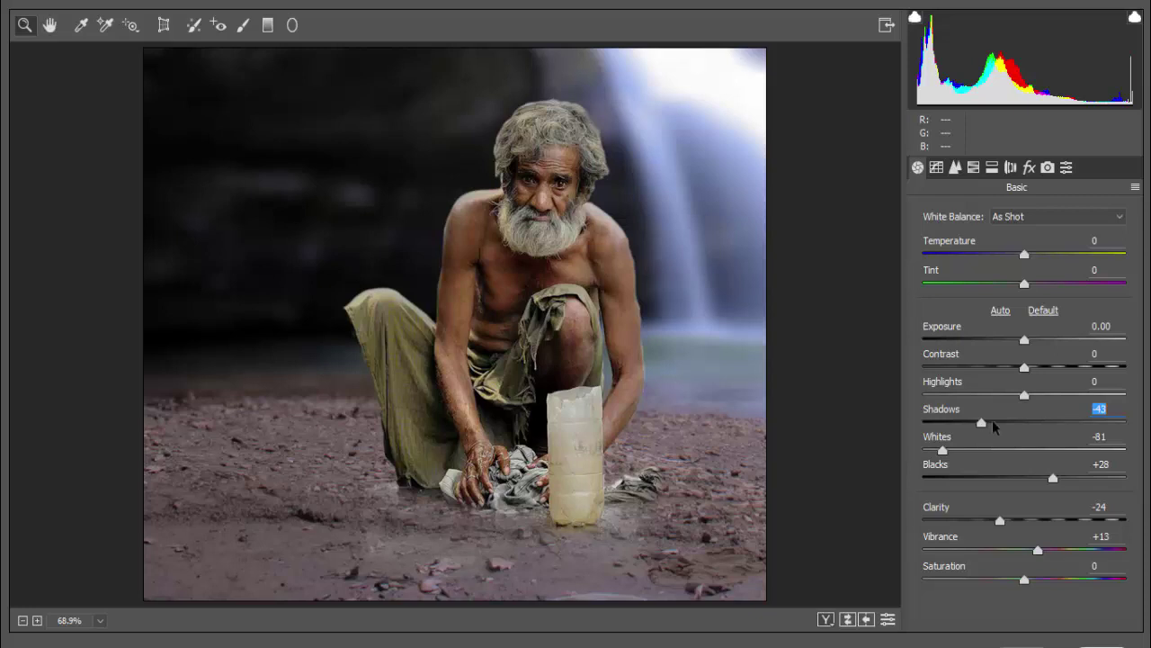
Step: Add a -49 Post Crop Vignetting in Effects and apply the Camera Raw grade
click(1029, 167)
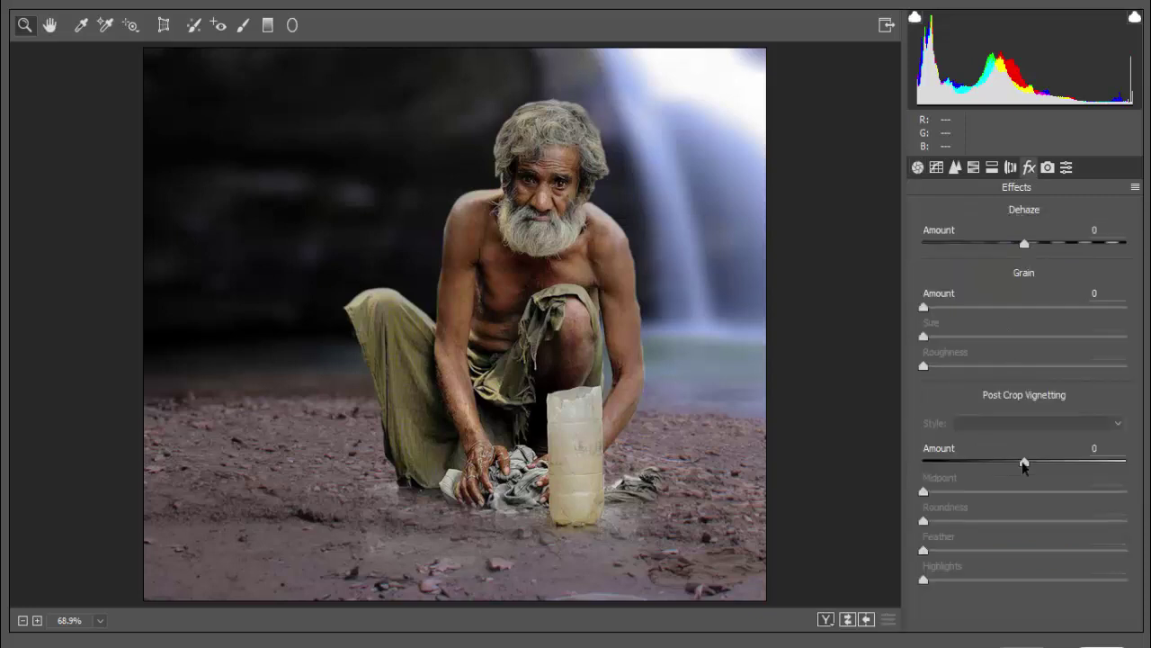
mouse_move(1024, 461)
mouse_down()
mouse_move(974, 472)
mouse_move(968, 462)
mouse_up()
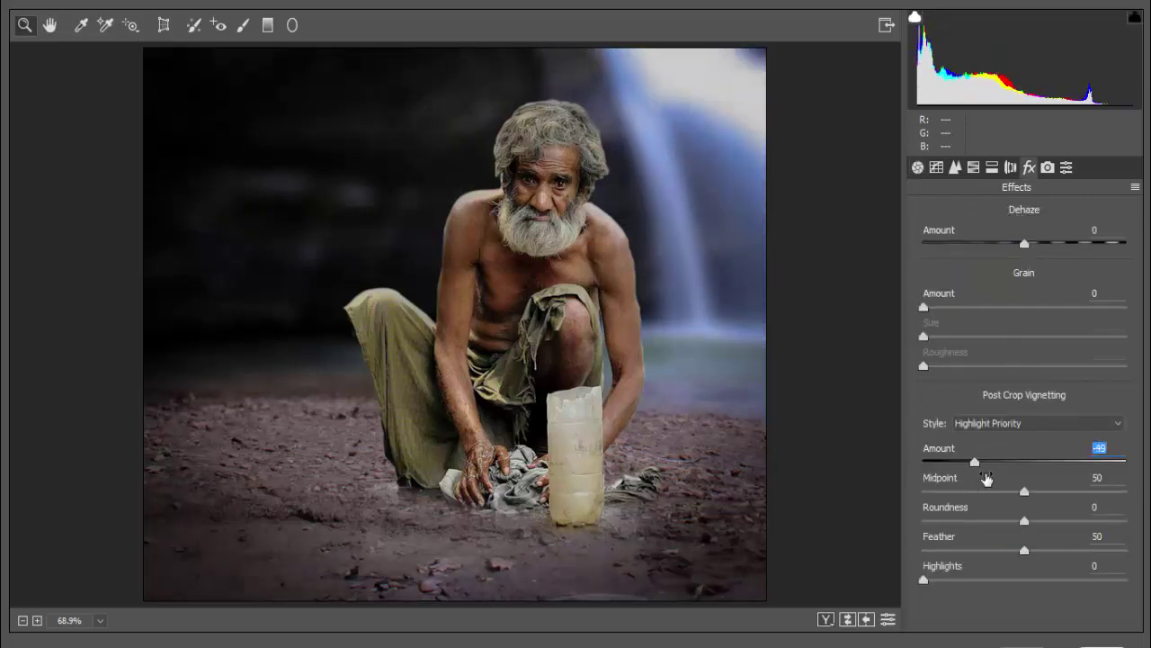
click(974, 454)
key(Return)
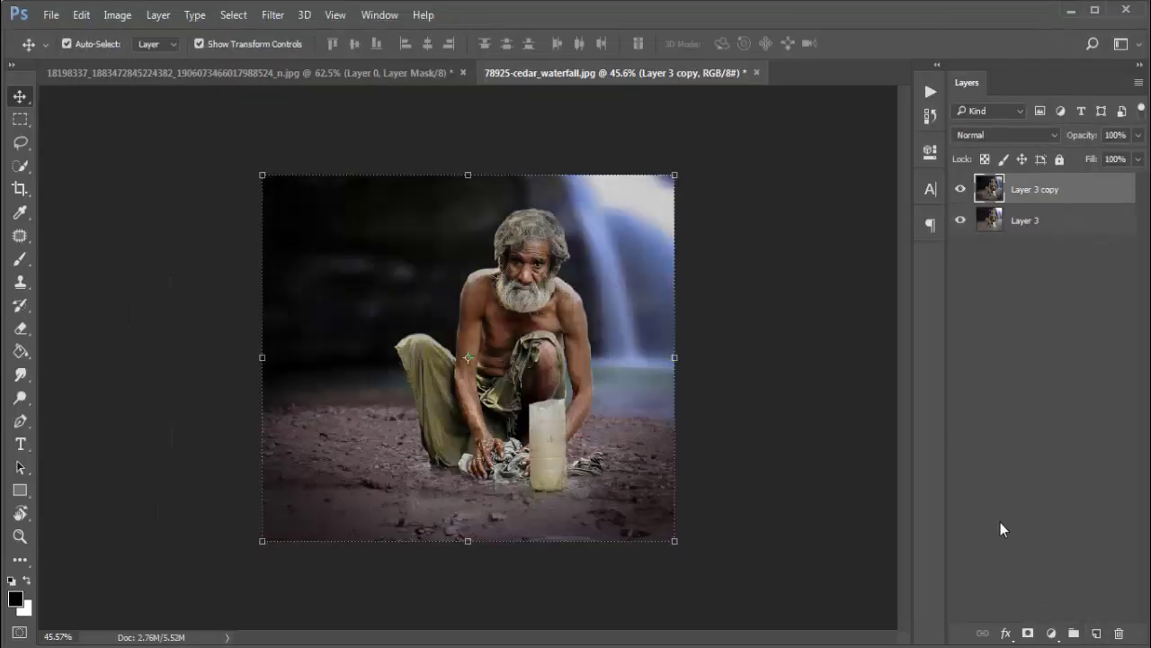
Step: Add a Gradient Fill layer using the Spectrum rainbow preset over Layer 3 copy
scroll(608, 428, up, 1)
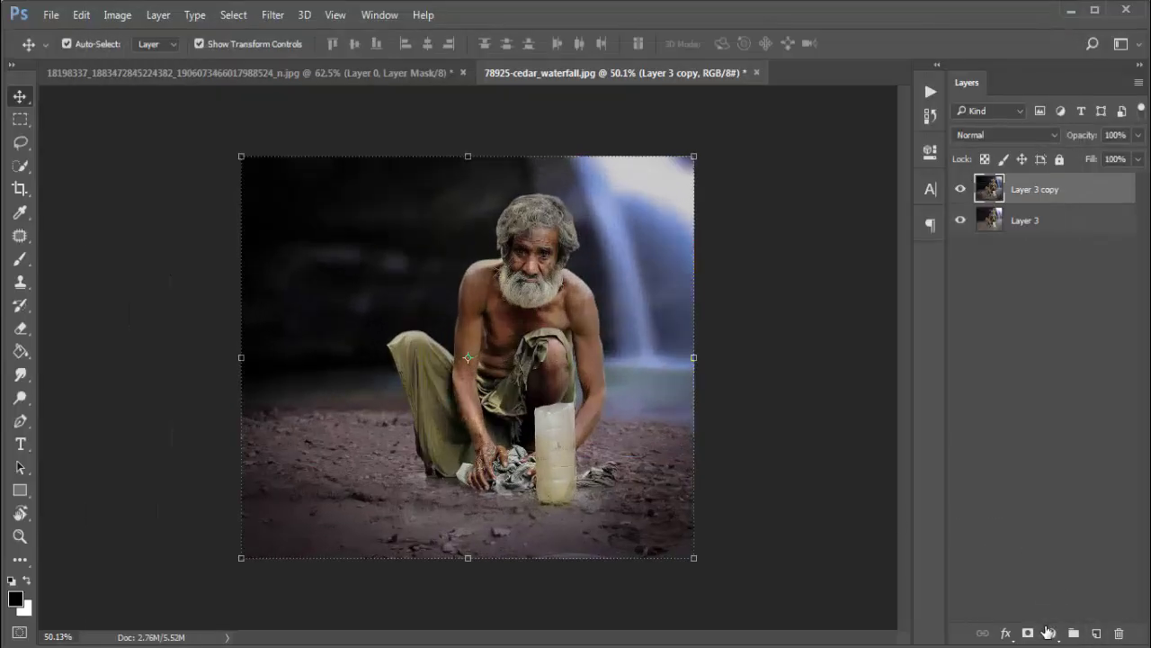
click(1051, 633)
click(994, 261)
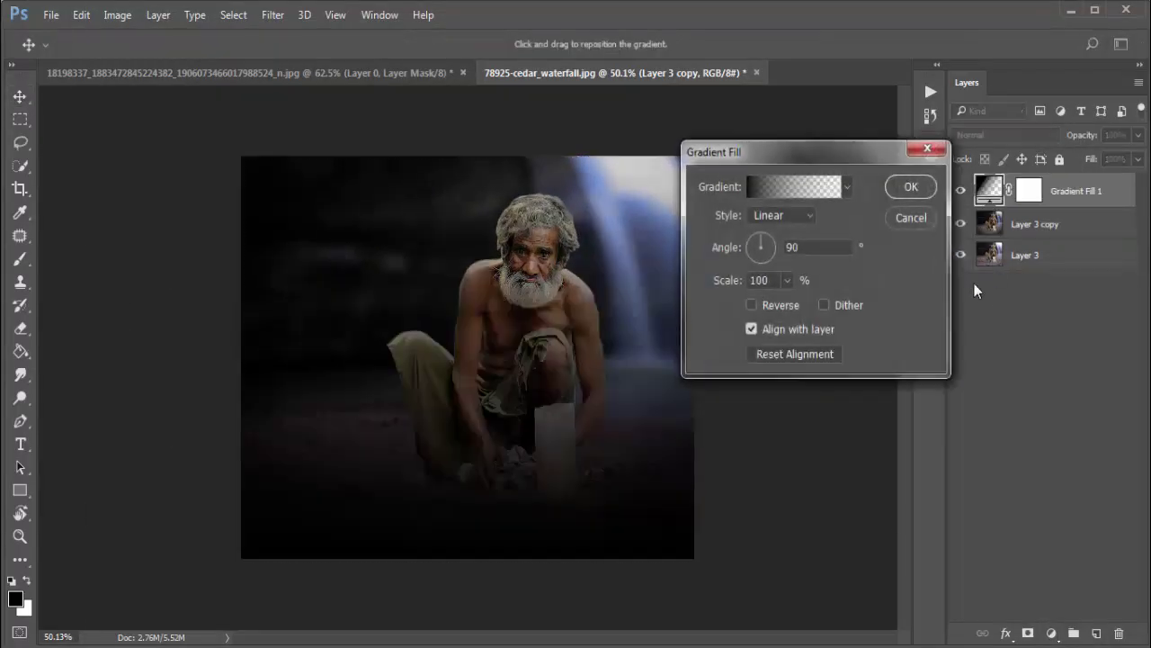
click(794, 191)
click(798, 245)
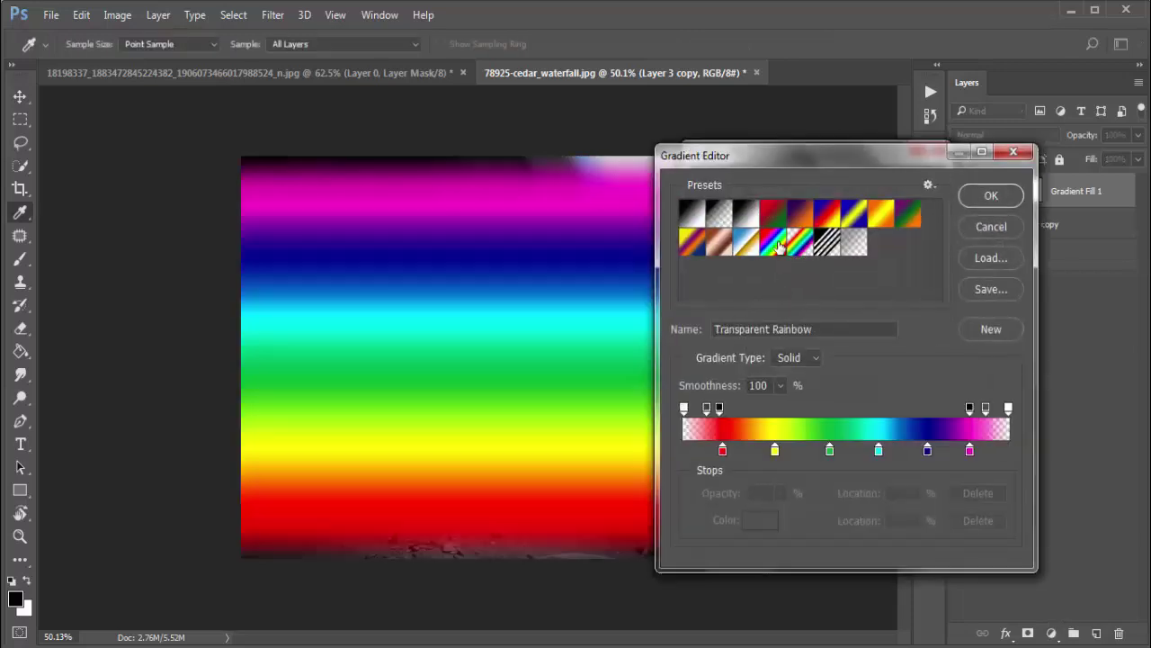
click(988, 198)
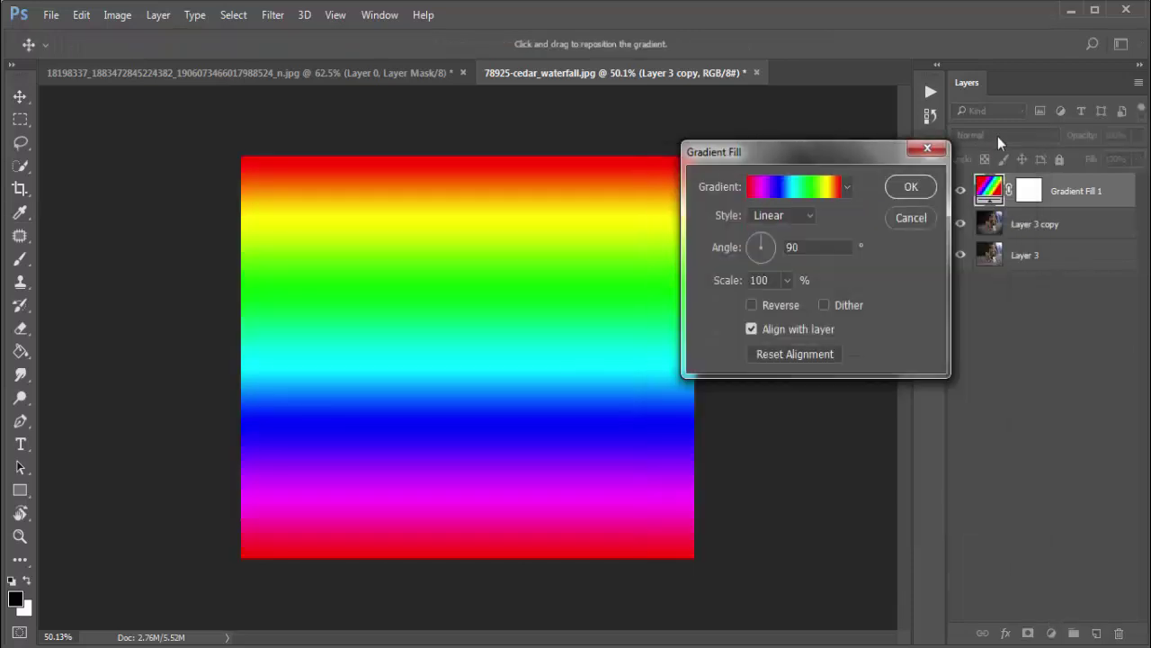
click(910, 185)
click(1138, 135)
Step: Set the gradient layer to 54% opacity and scroll its blend mode to Soft Light
click(1101, 157)
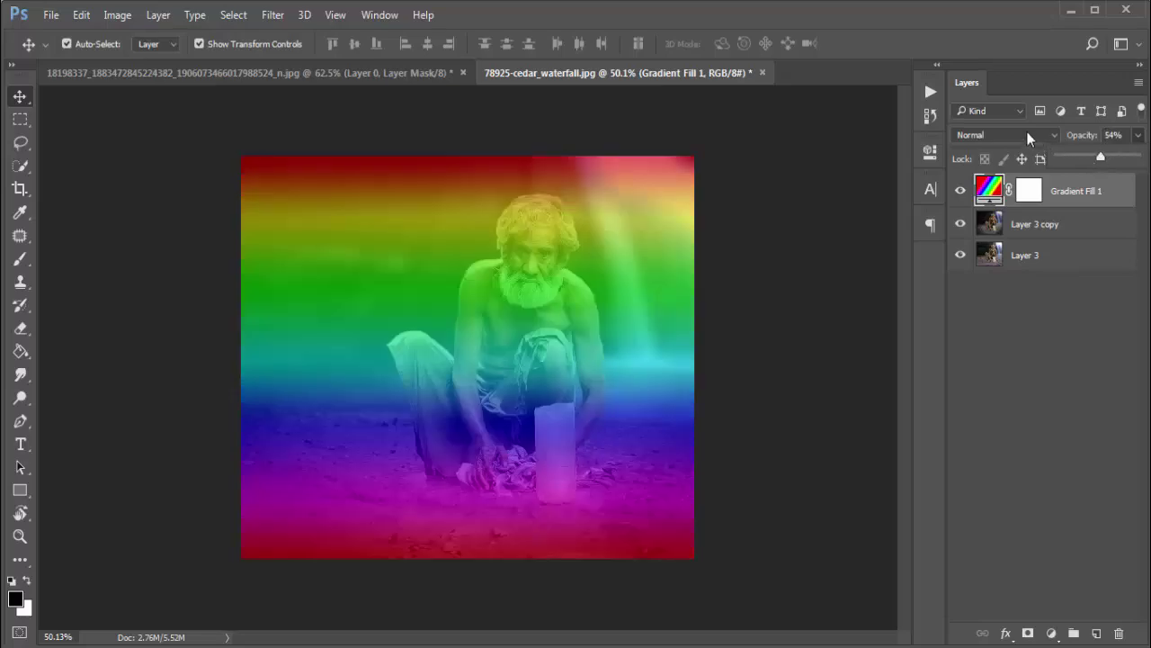
click(1029, 136)
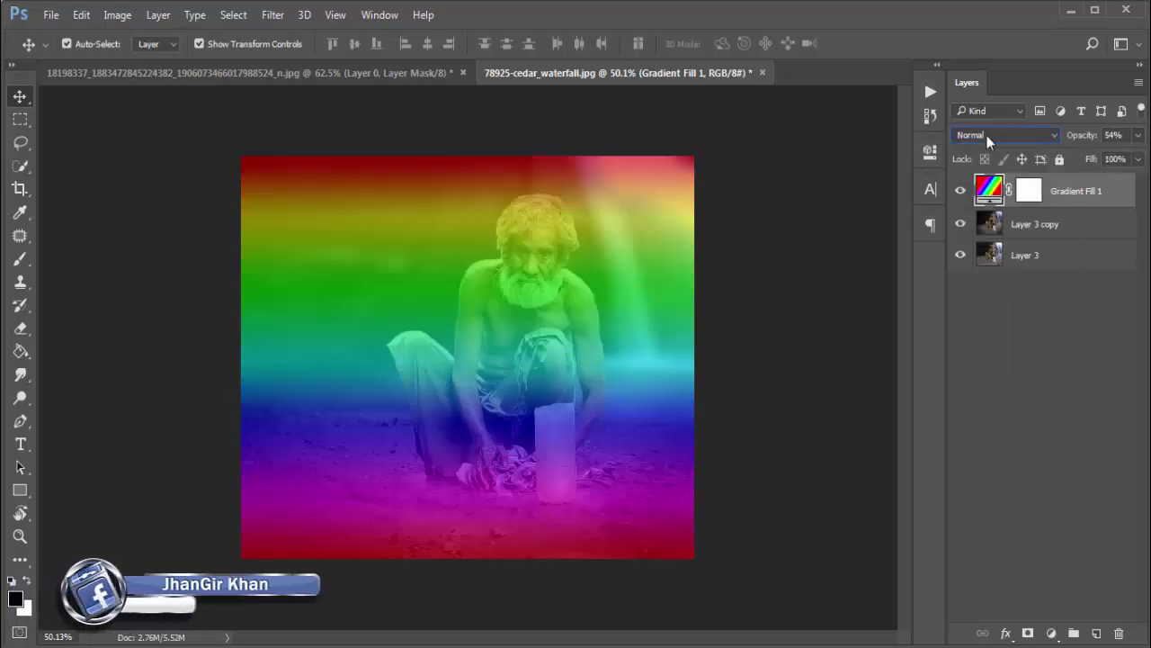
scroll(983, 134, down, 3)
scroll(994, 138, down, 1)
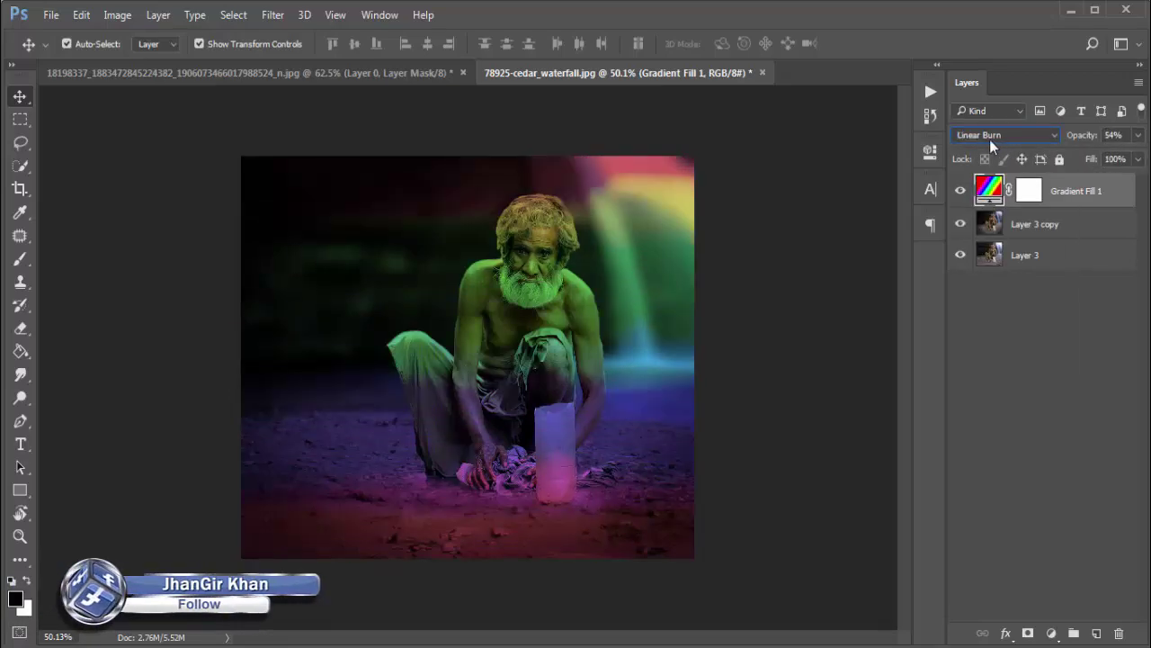
scroll(989, 139, down, 1)
scroll(989, 139, down, 2)
scroll(990, 140, down, 1)
scroll(989, 139, down, 2)
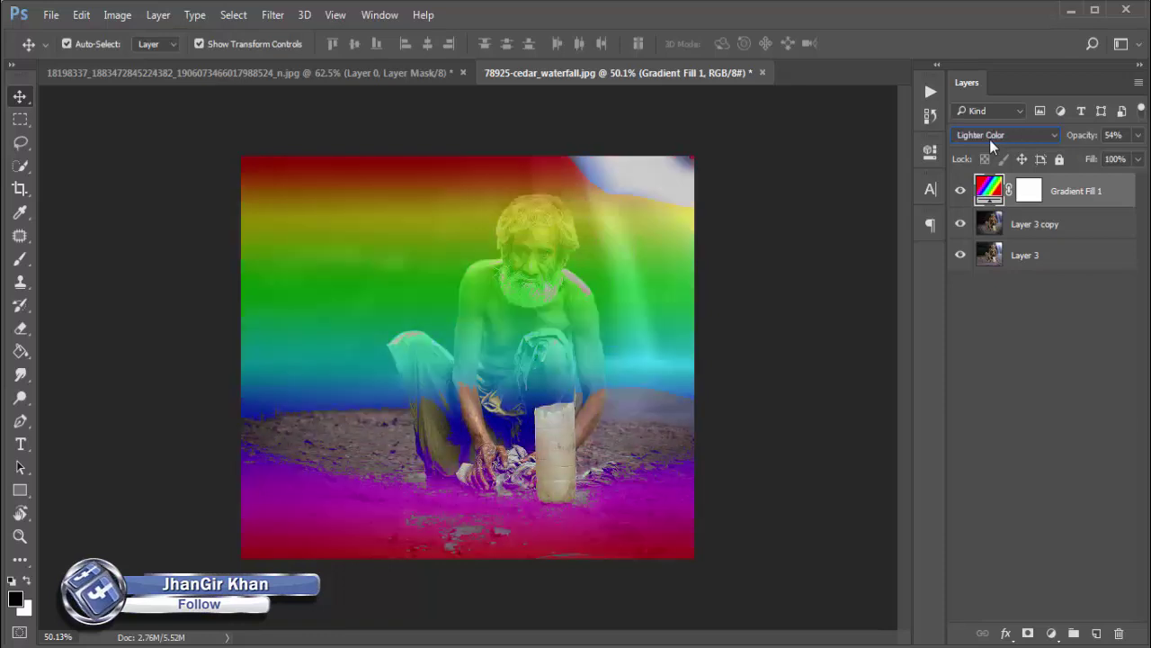
scroll(989, 139, down, 1)
scroll(990, 139, down, 1)
scroll(989, 139, down, 1)
scroll(998, 137, up, 1)
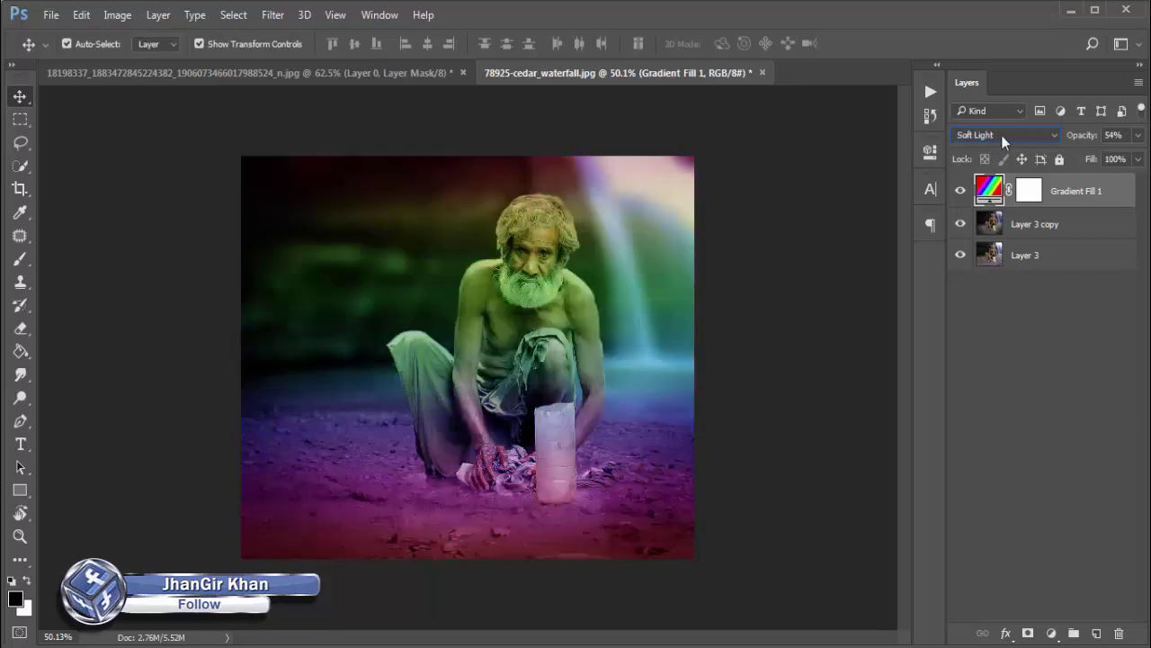
Step: Lower the gradient to about 35% opacity in Soft Light and merge it into Layer 3 copy
click(1138, 135)
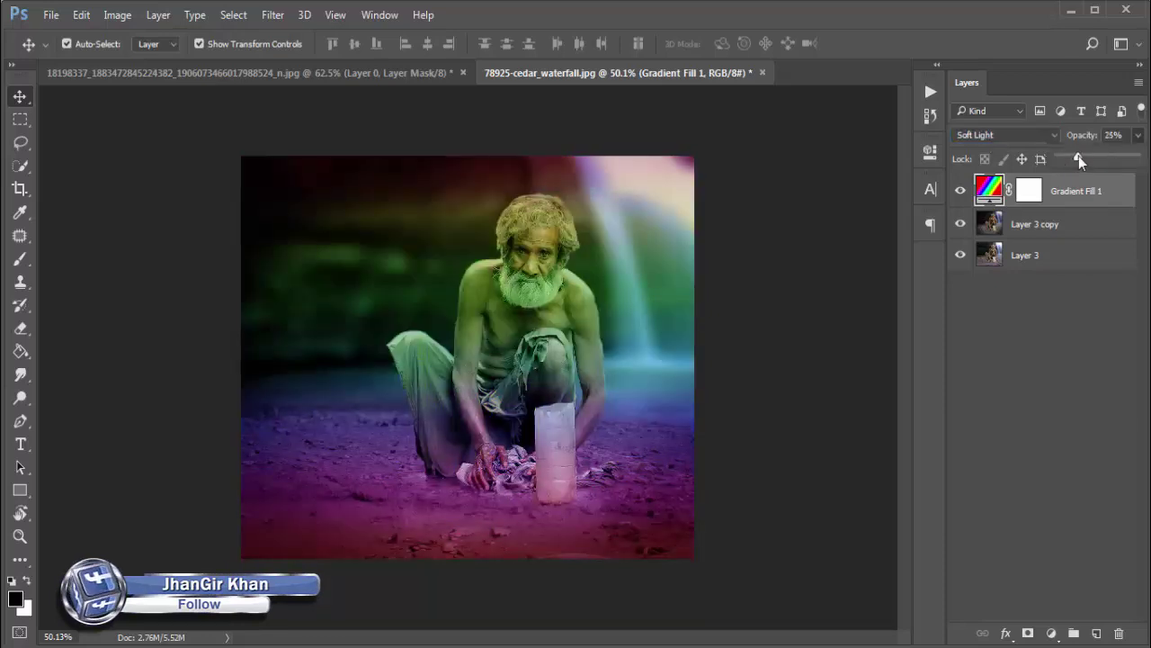
drag(1078, 156, 1081, 155)
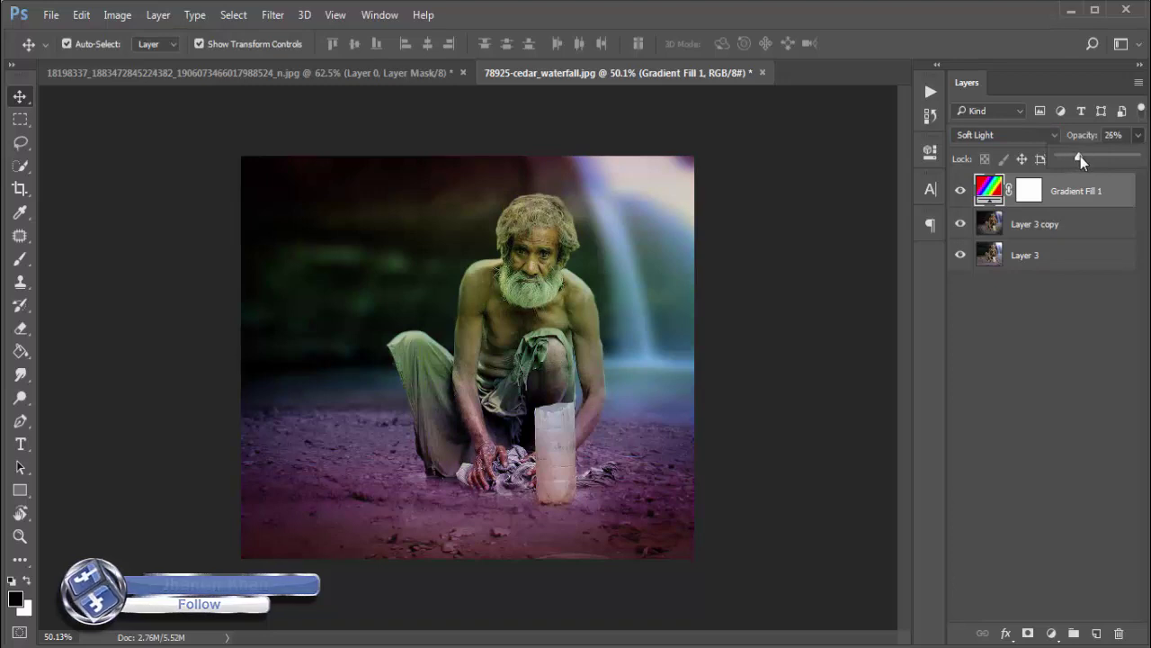
click(1065, 334)
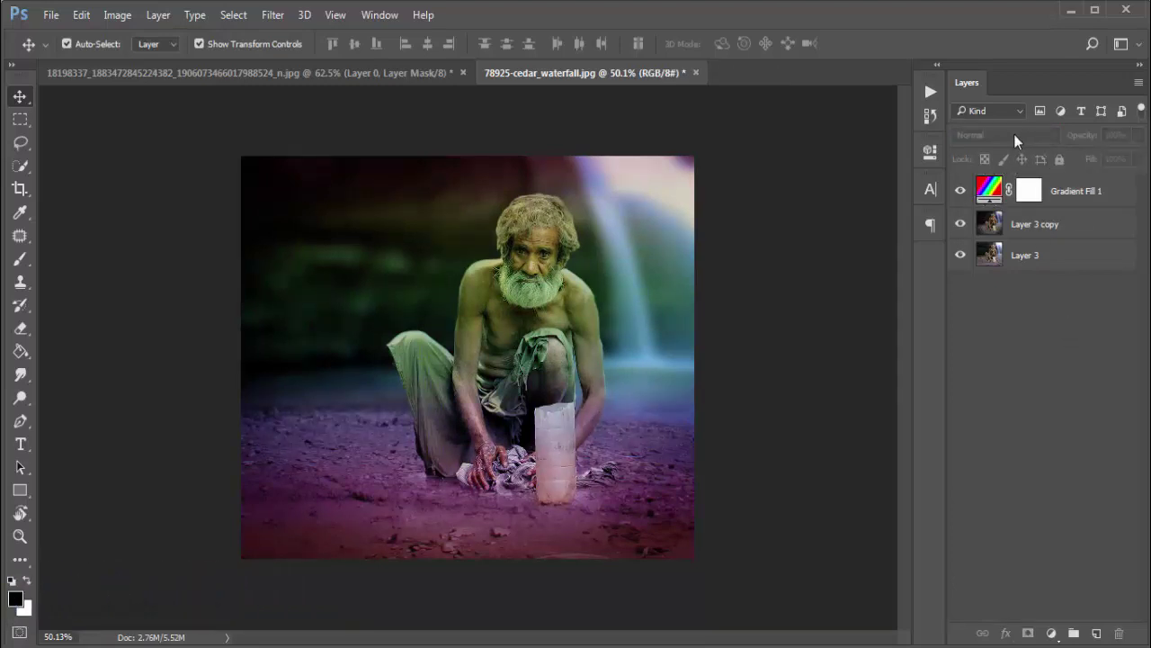
click(1072, 202)
click(989, 137)
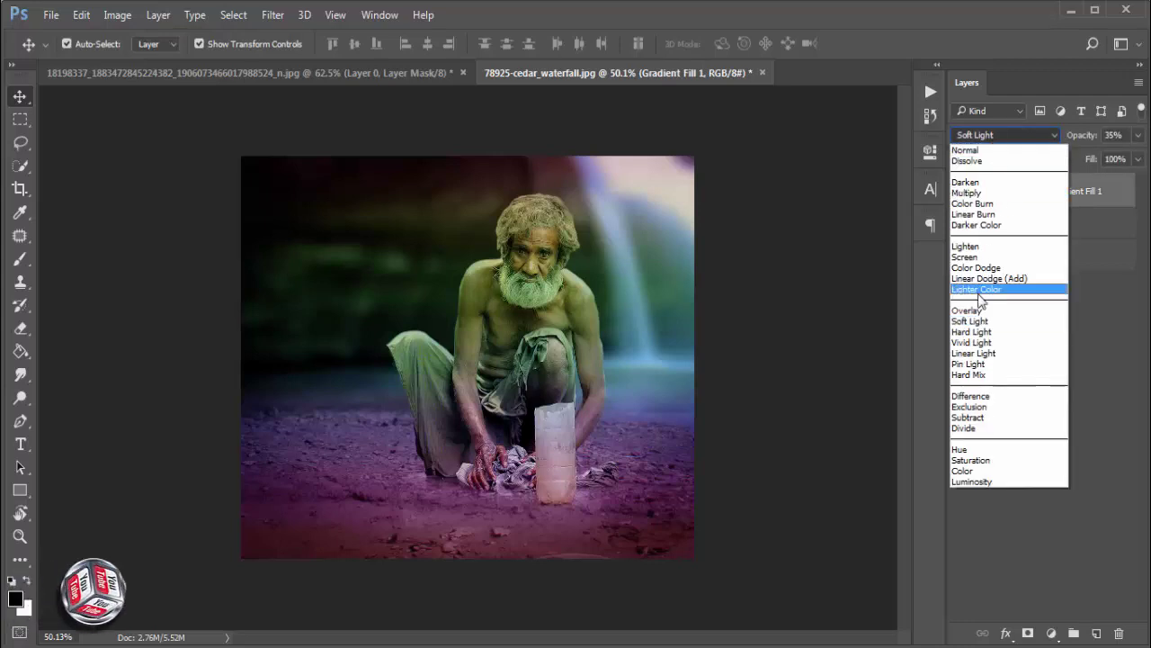
click(980, 319)
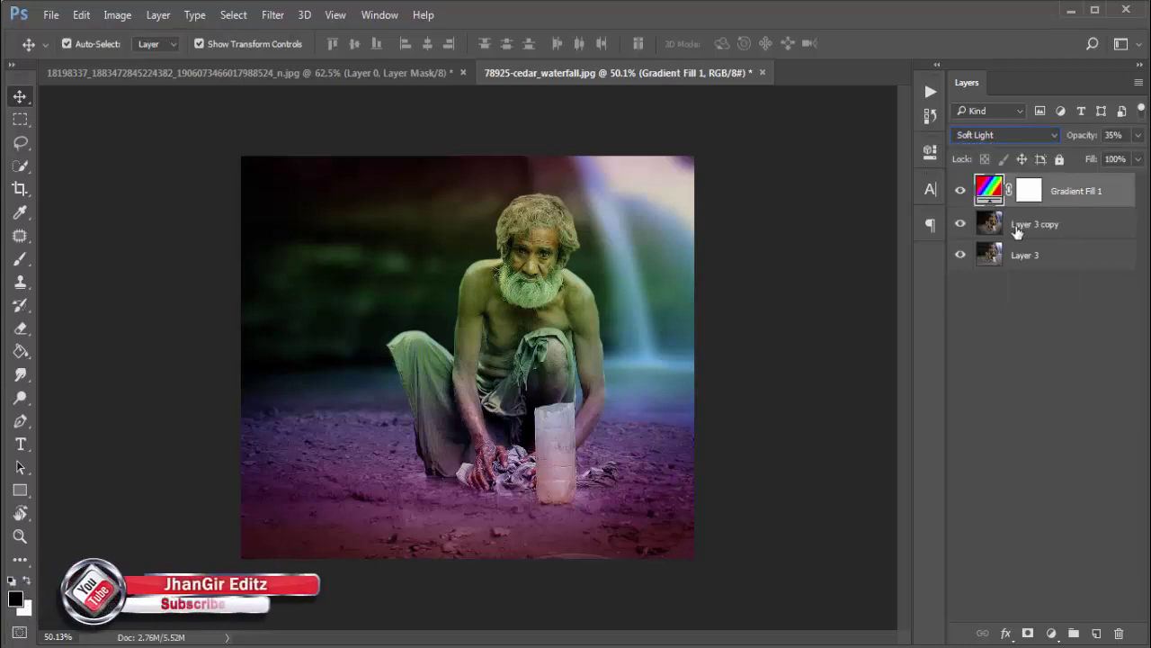
right_click(1077, 204)
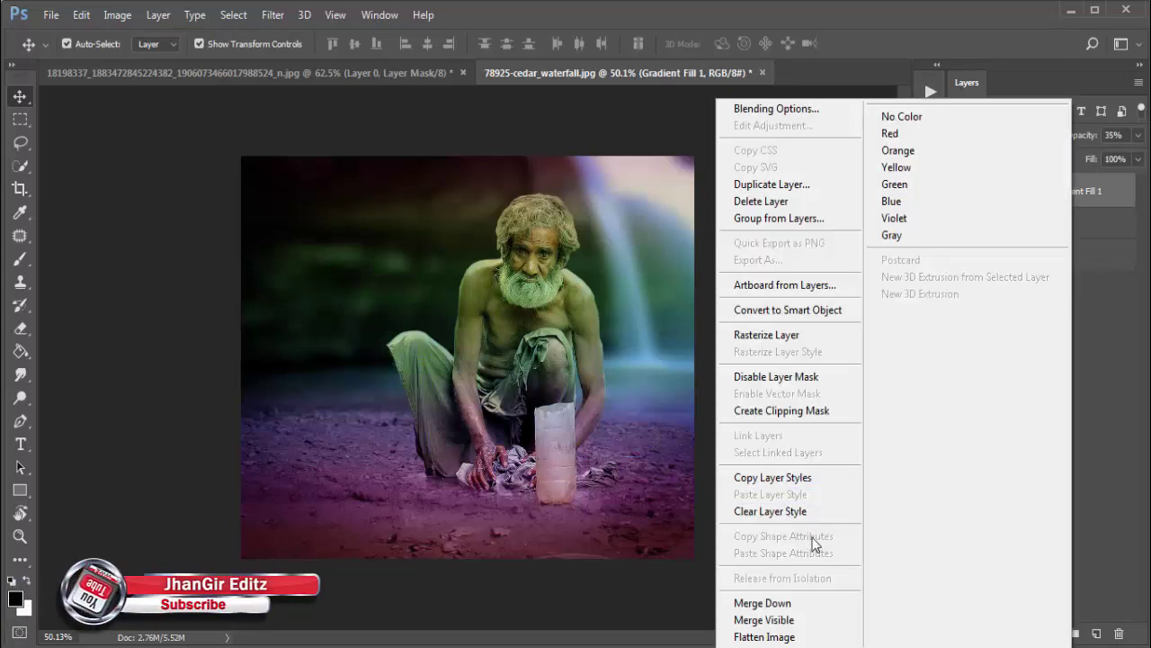
click(767, 602)
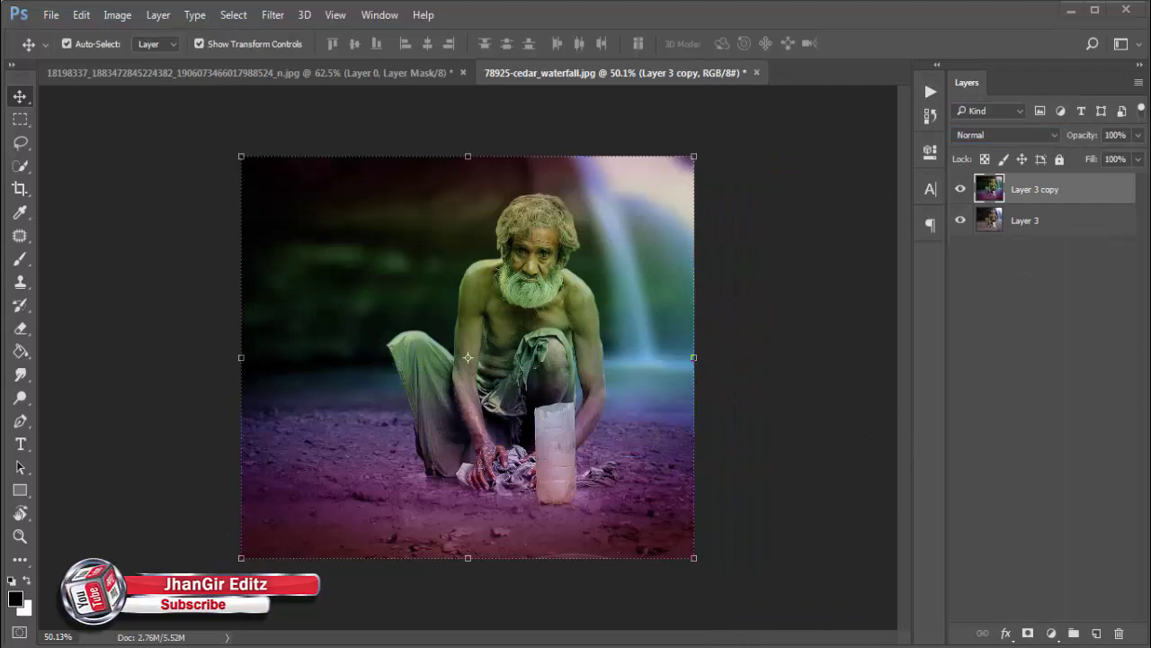